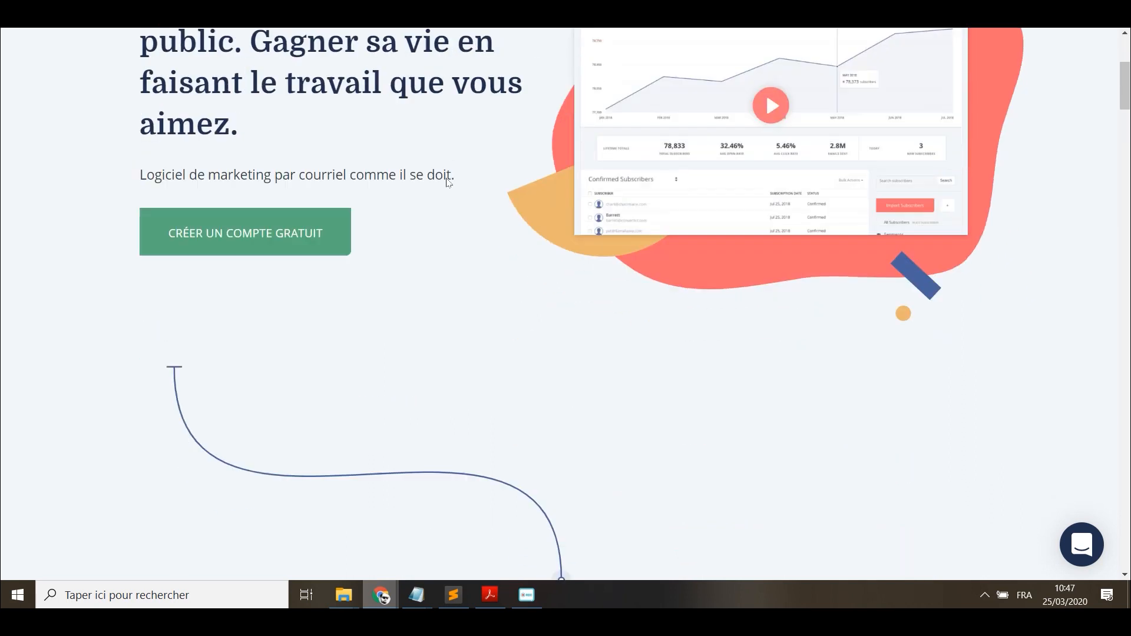
Look through the ConvertKit homepage, examining its audience-building, email automation and third-party integration sections.
scroll(338, 171, down, 4)
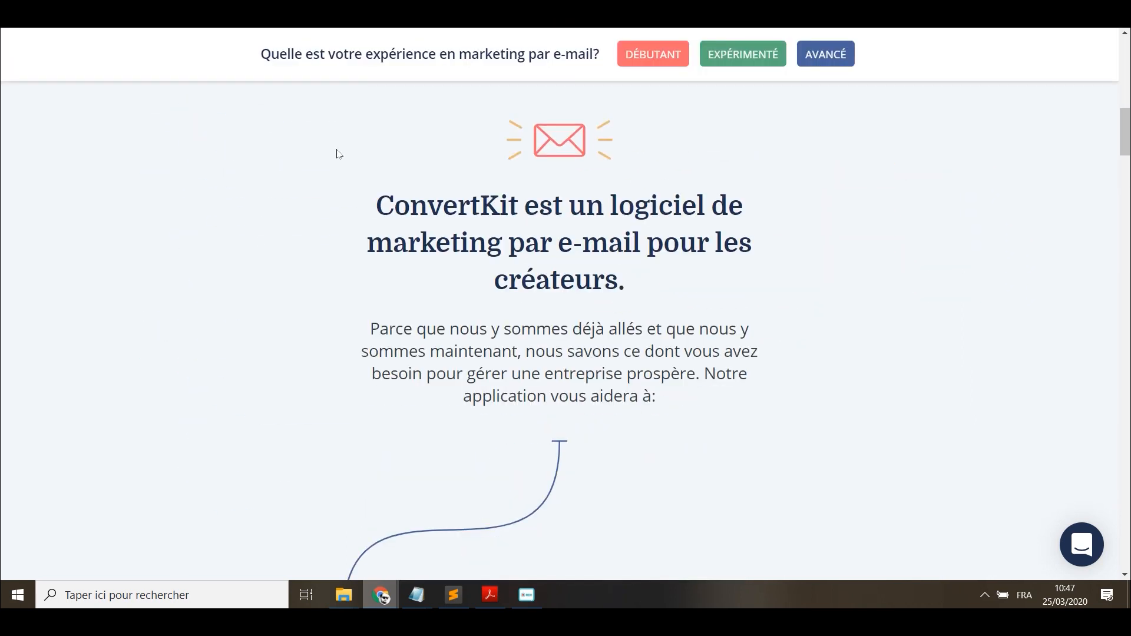
scroll(285, 172, down, 1)
scroll(285, 176, down, 8)
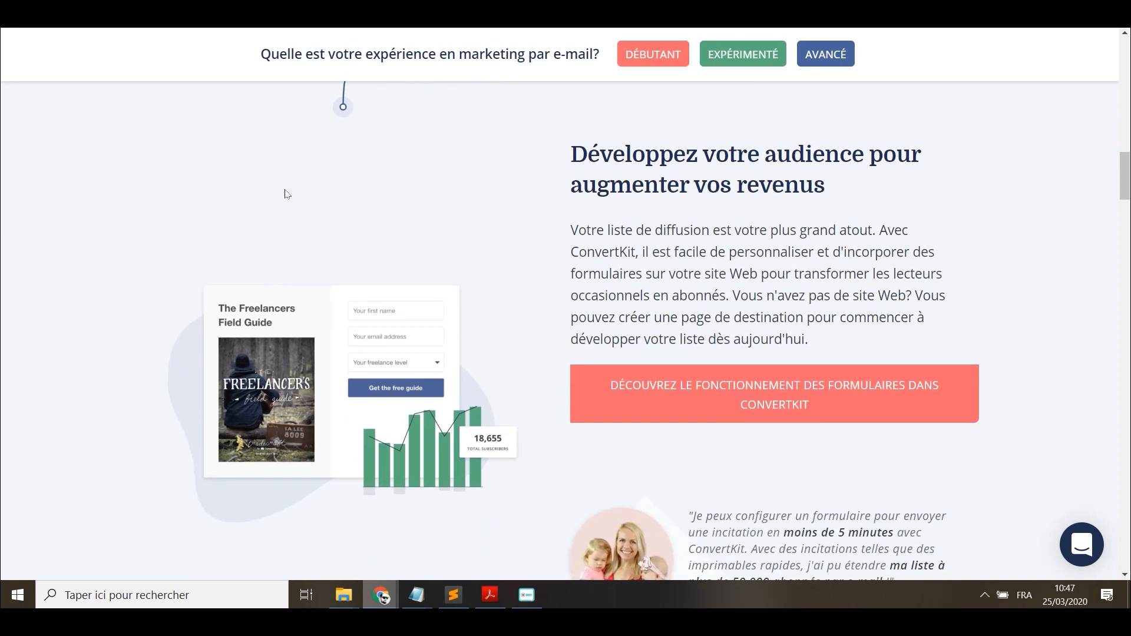
scroll(306, 200, down, 5)
scroll(306, 199, down, 18)
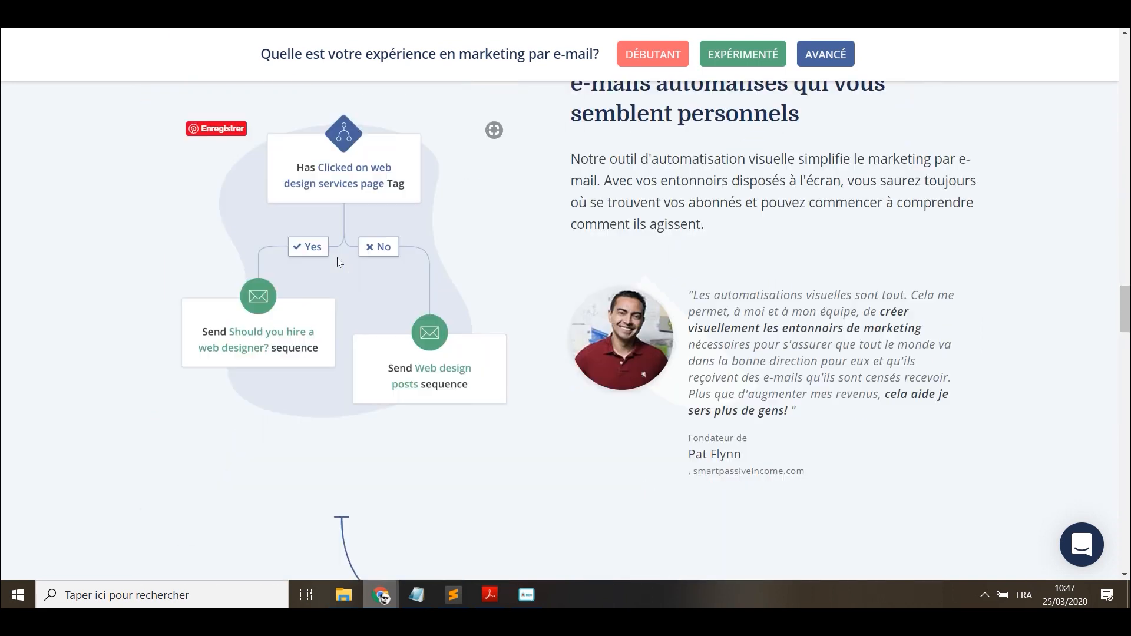
scroll(339, 261, down, 4)
scroll(339, 262, down, 10)
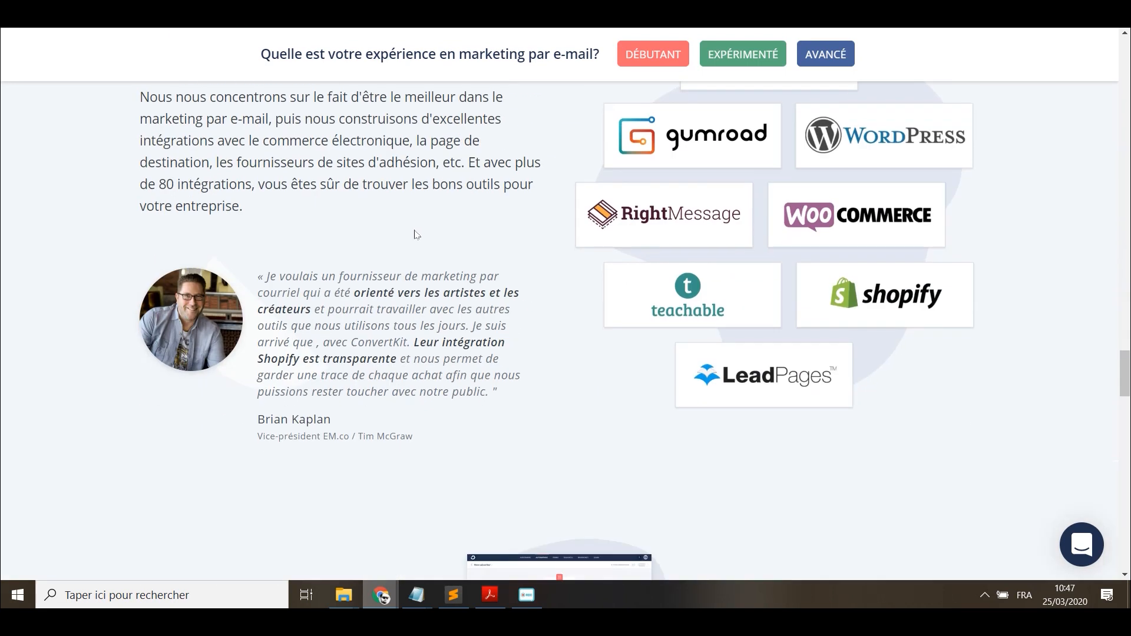
scroll(341, 289, down, 5)
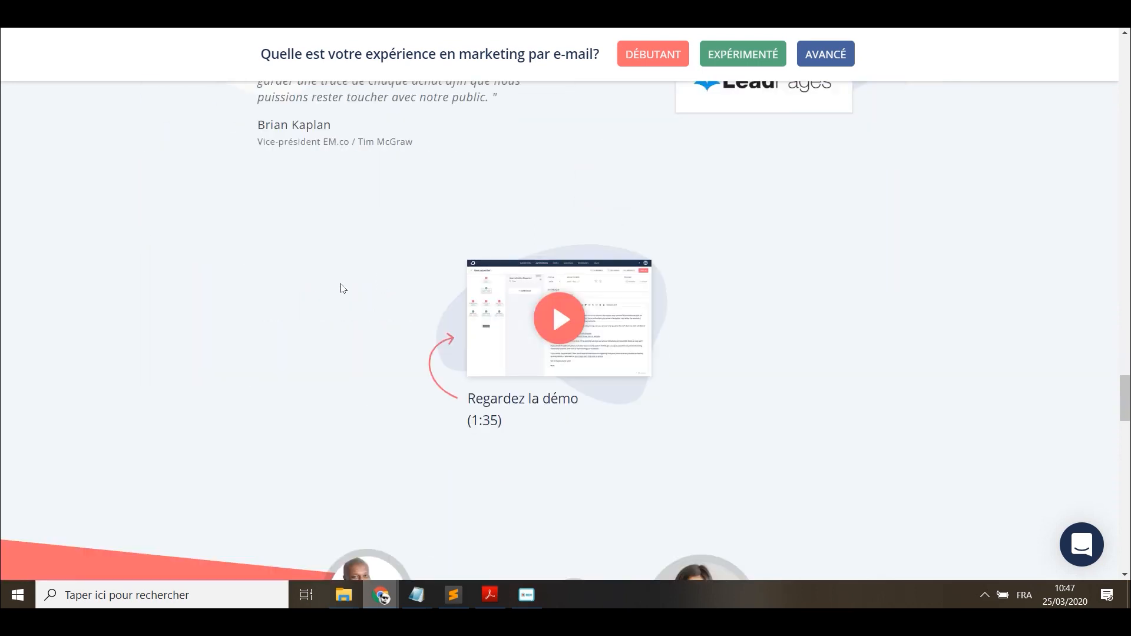
scroll(343, 288, down, 8)
scroll(344, 289, up, 10)
scroll(346, 288, up, 3)
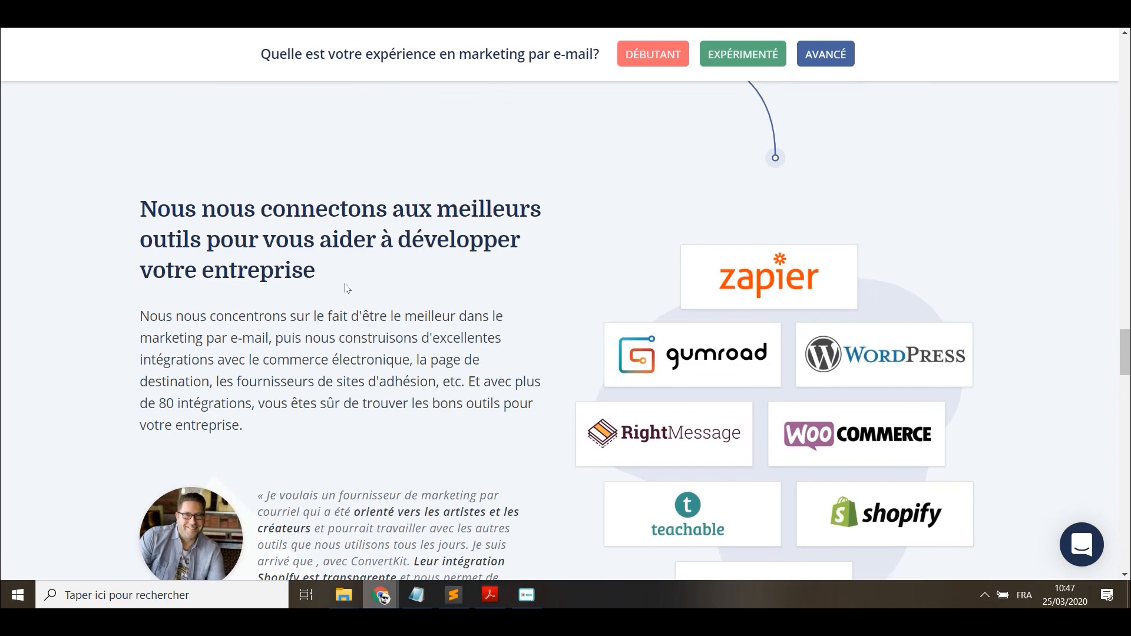
scroll(347, 287, up, 1)
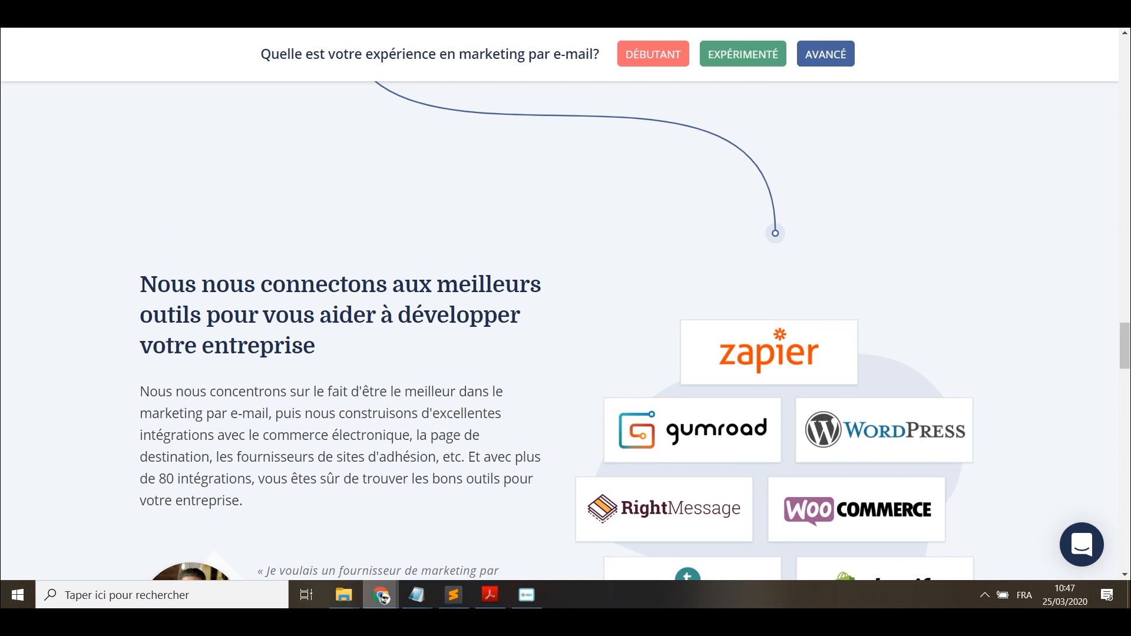
scroll(351, 288, up, 12)
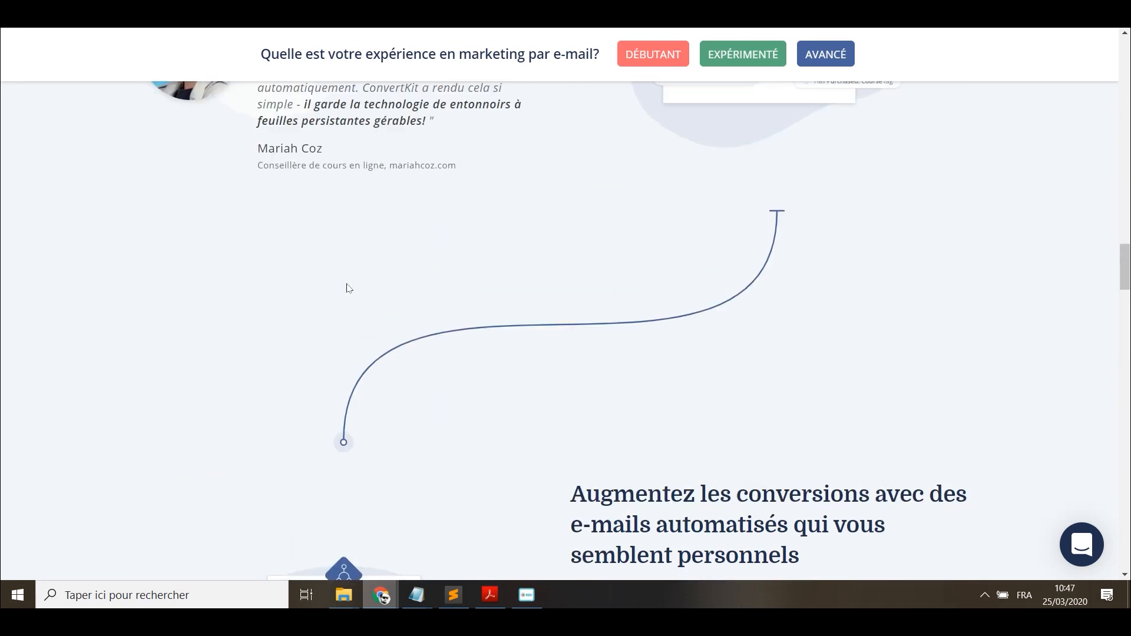
scroll(352, 288, up, 15)
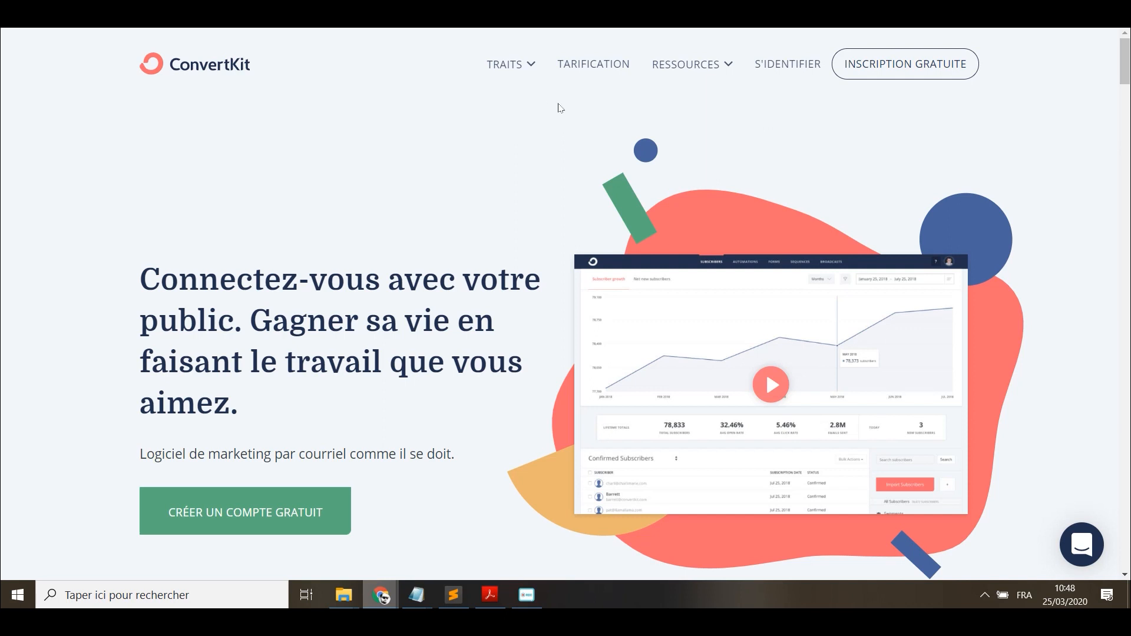
Look over the product features offered in the ConvertKit site's navigation.
click(511, 66)
mouse_move(513, 68)
click(285, 156)
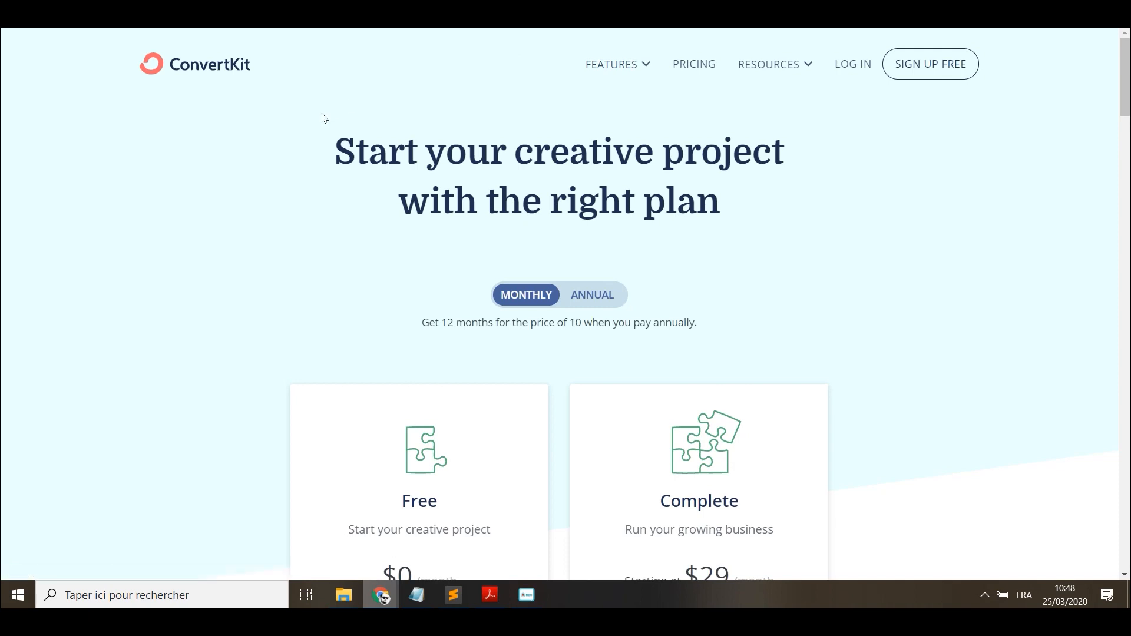
Compare the features, integrations, support and subscriber limits of the Free and Complete plans on the pricing page.
scroll(292, 113, down, 5)
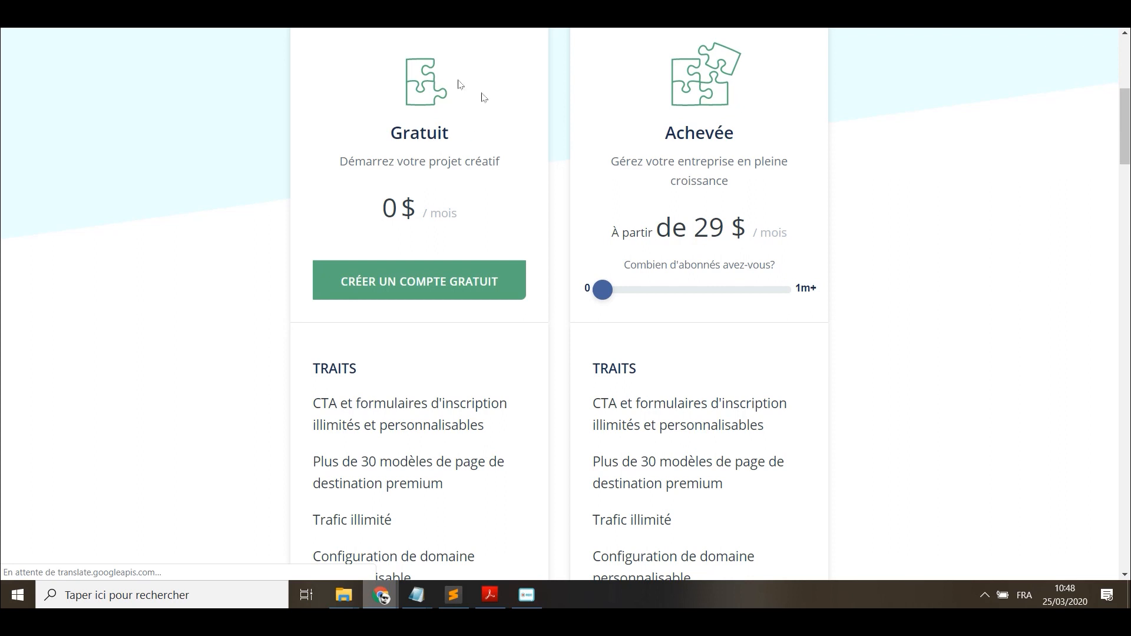
scroll(446, 321, up, 1)
scroll(437, 283, down, 5)
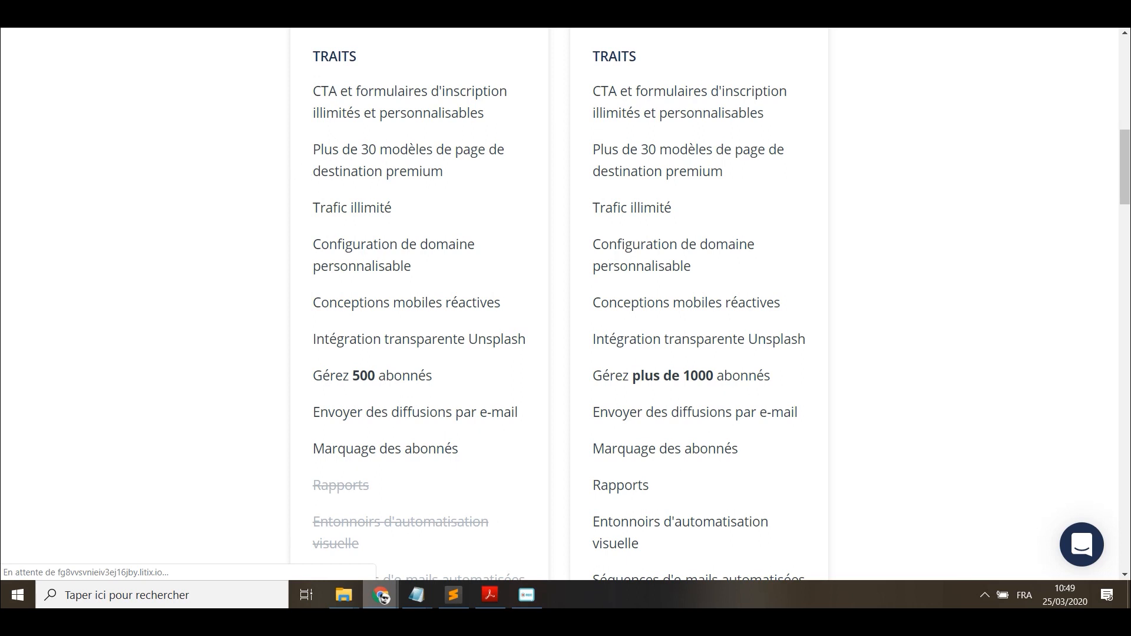
scroll(566, 294, down, 3)
scroll(396, 167, up, 1)
scroll(392, 159, down, 2)
drag(354, 160, 432, 156)
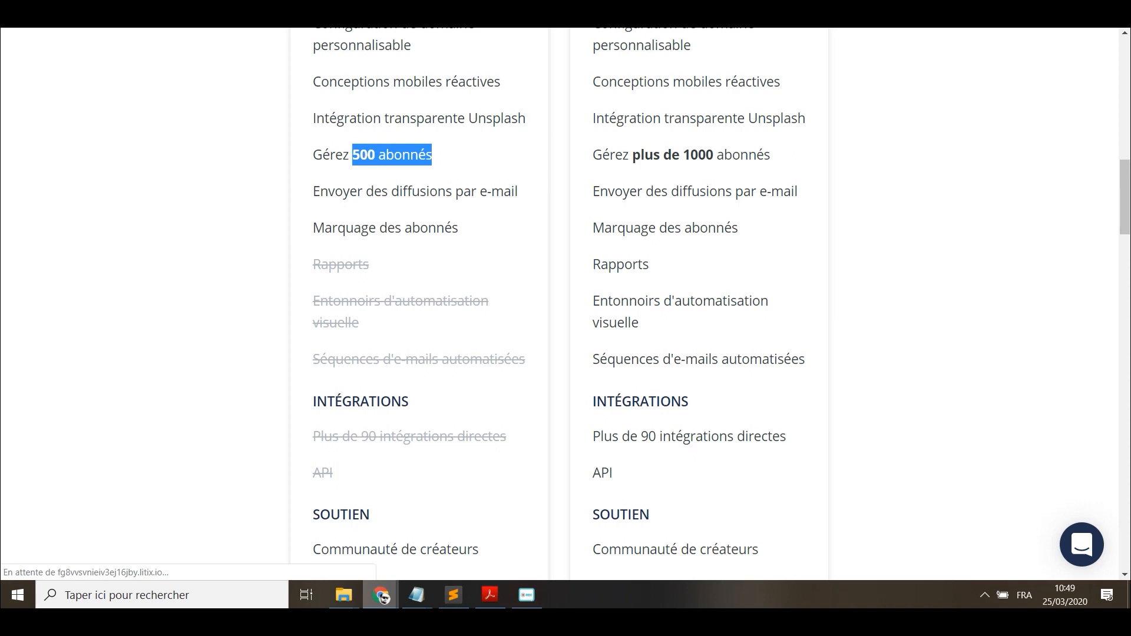
click(405, 167)
scroll(367, 167, up, 1)
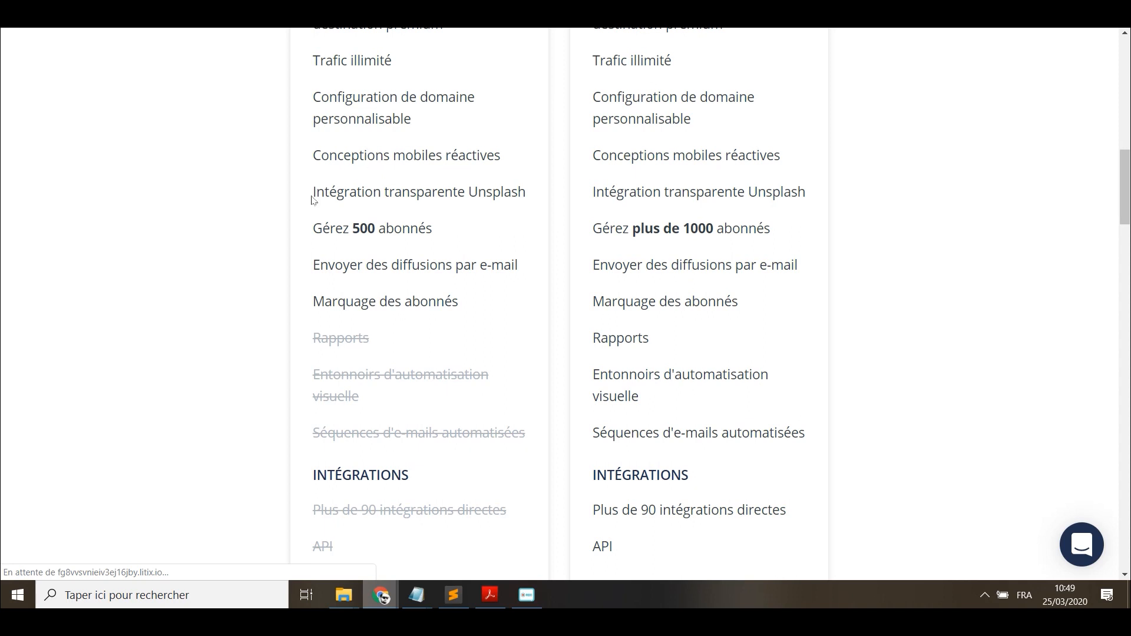
scroll(247, 144, down, 1)
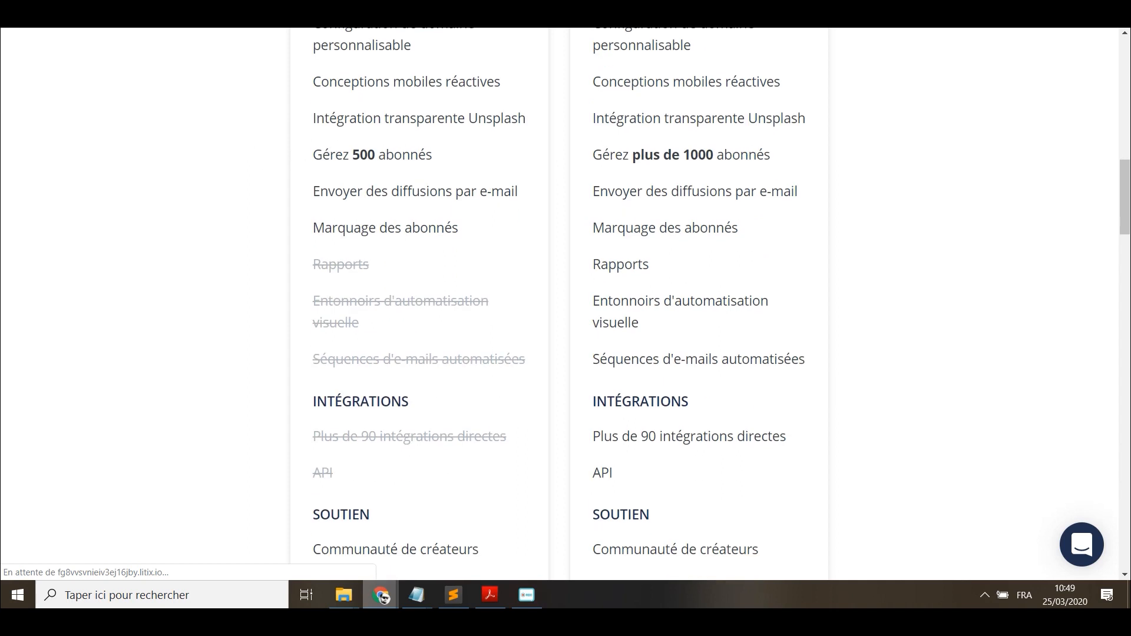
scroll(289, 177, down, 2)
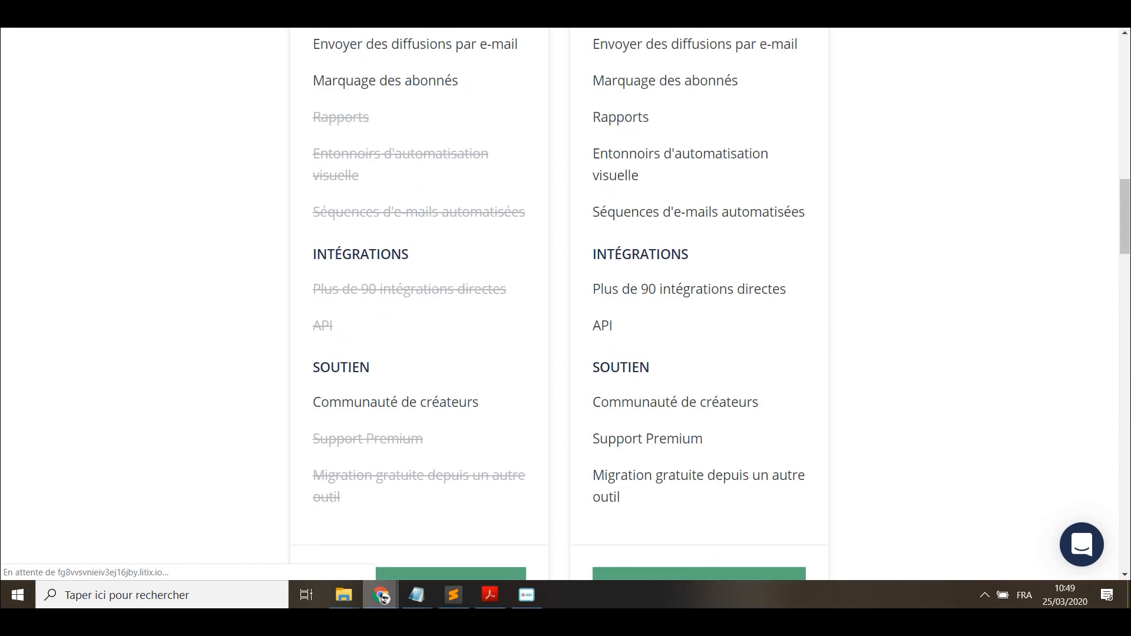
scroll(338, 116, down, 3)
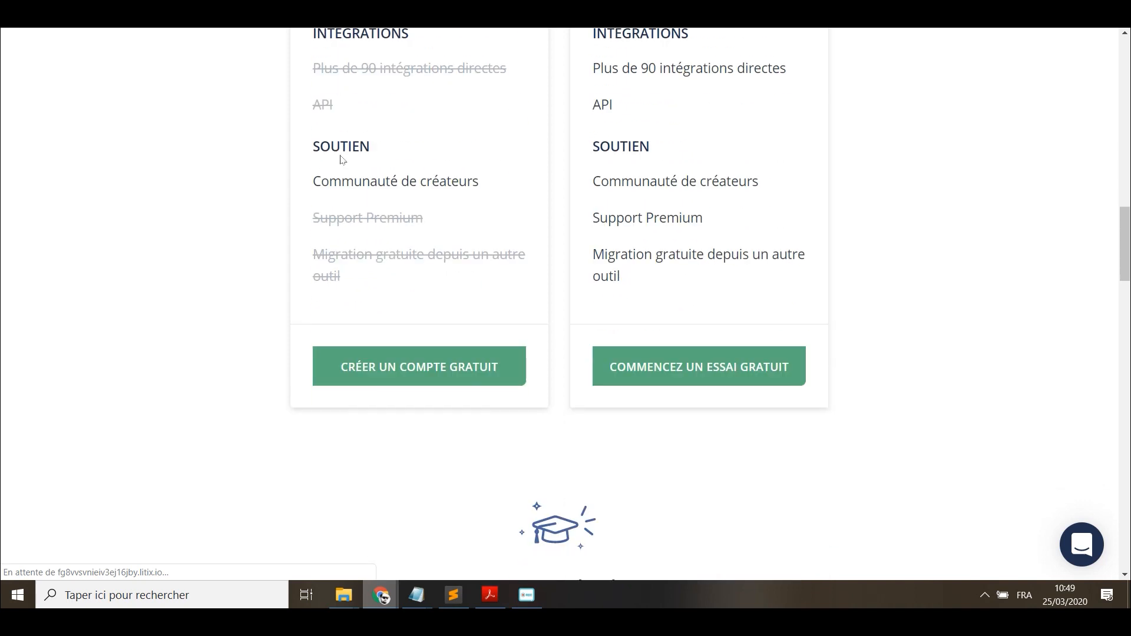
scroll(409, 200, down, 2)
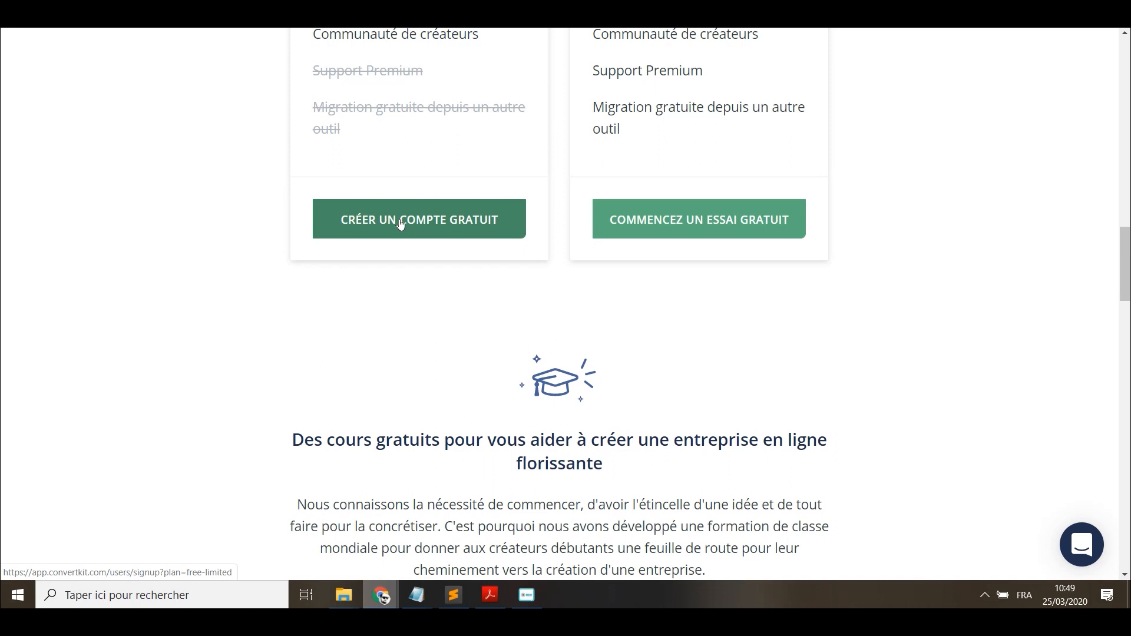
Start creating an account on the free plan and open the Landing Pages & Forms overview in the ConvertKit app.
click(400, 224)
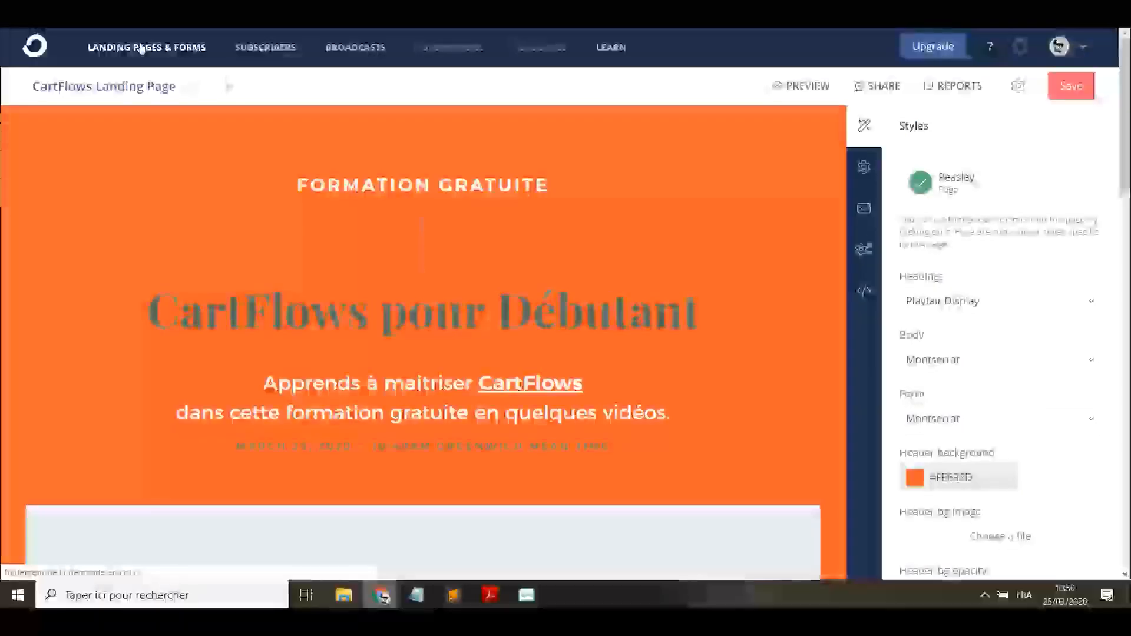
click(142, 48)
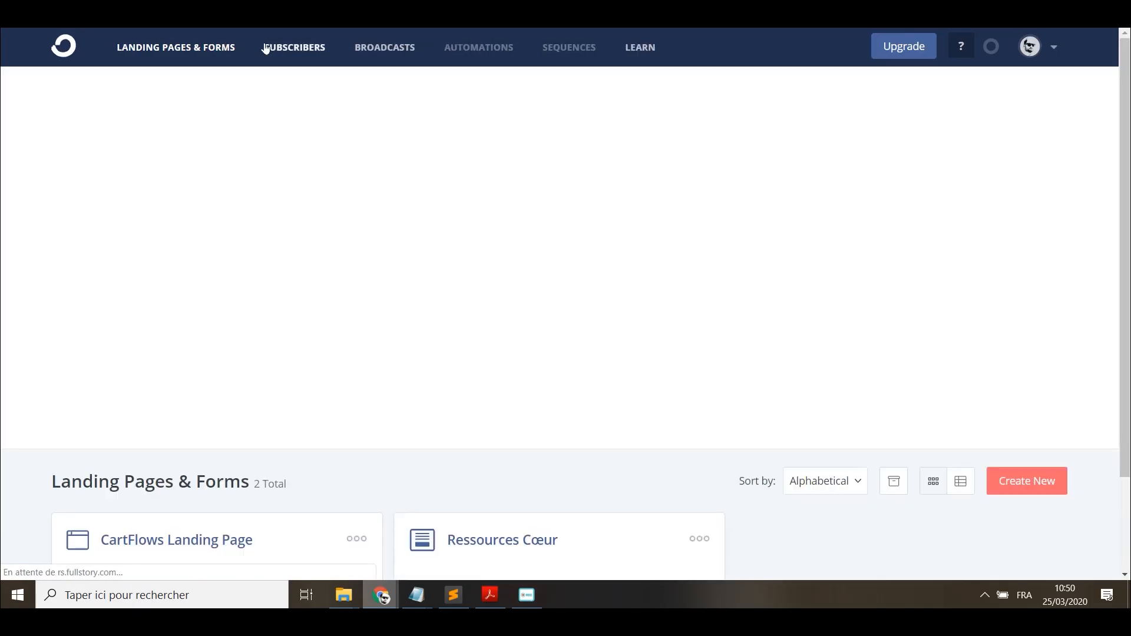
scroll(395, 187, down, 3)
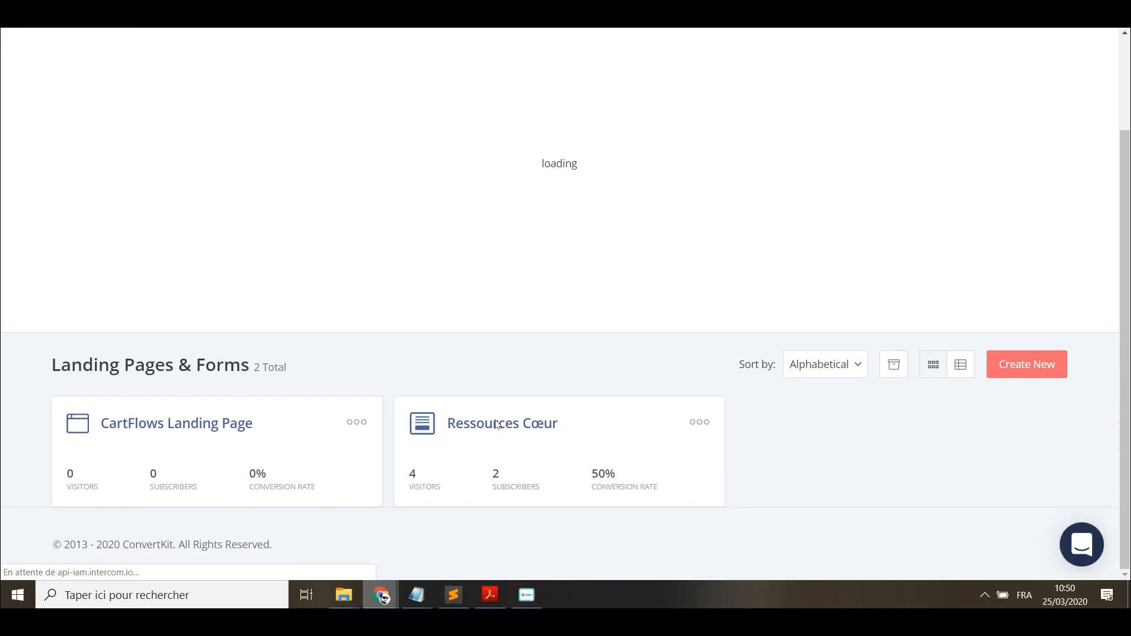
scroll(112, 265, up, 3)
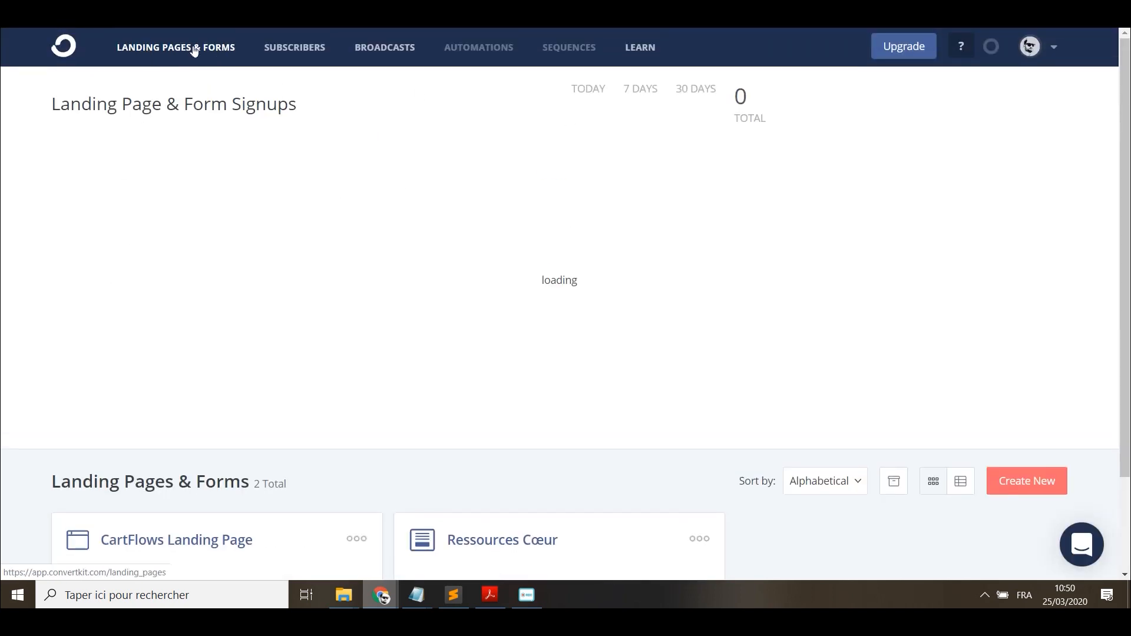
scroll(740, 383, down, 3)
scroll(628, 361, up, 3)
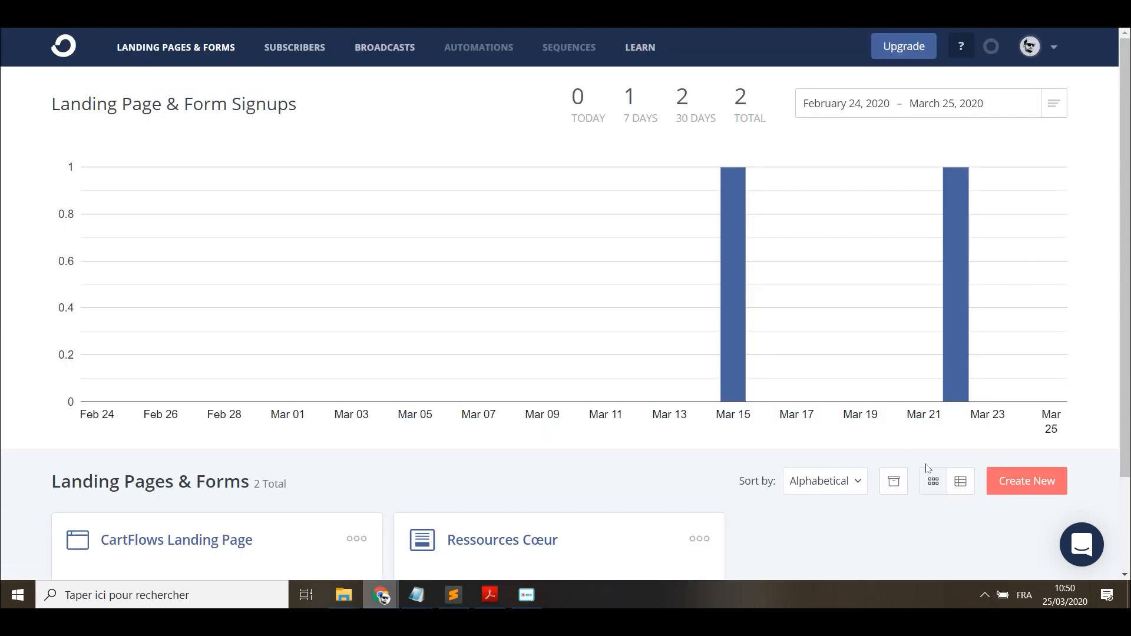
Create a new form with the Inline display format and the Pine template.
scroll(765, 388, down, 3)
click(1023, 370)
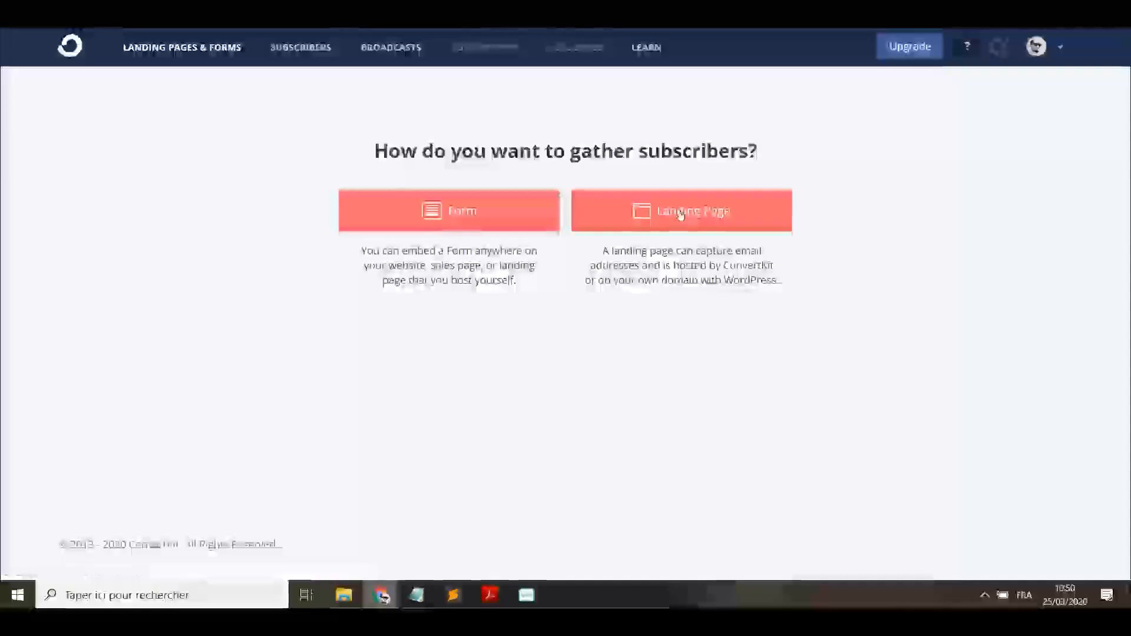
click(493, 213)
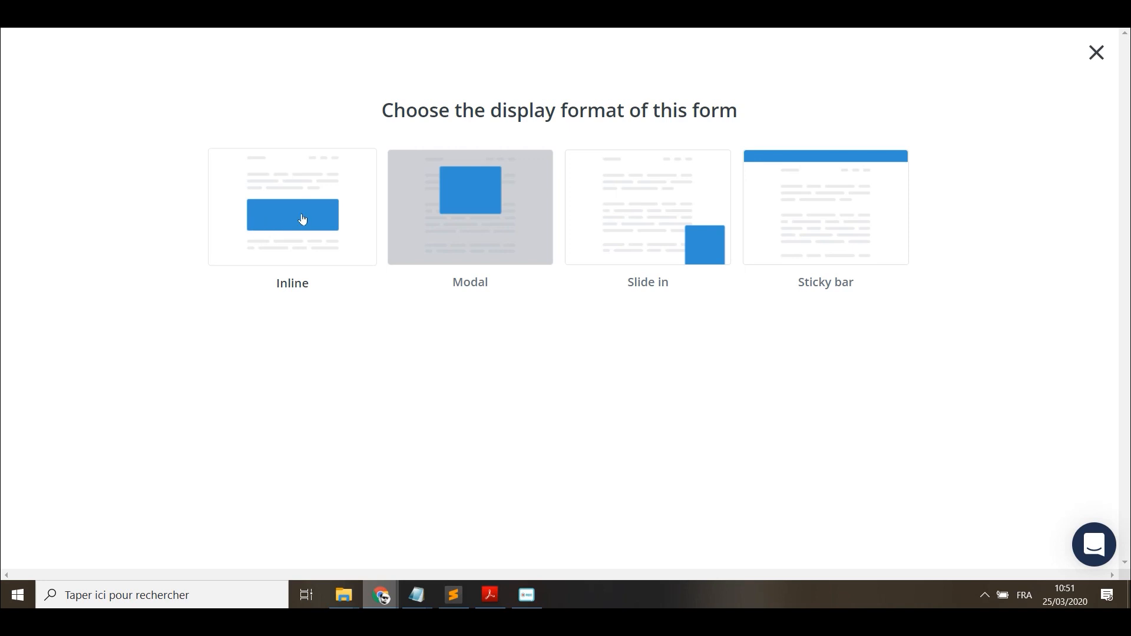
click(267, 215)
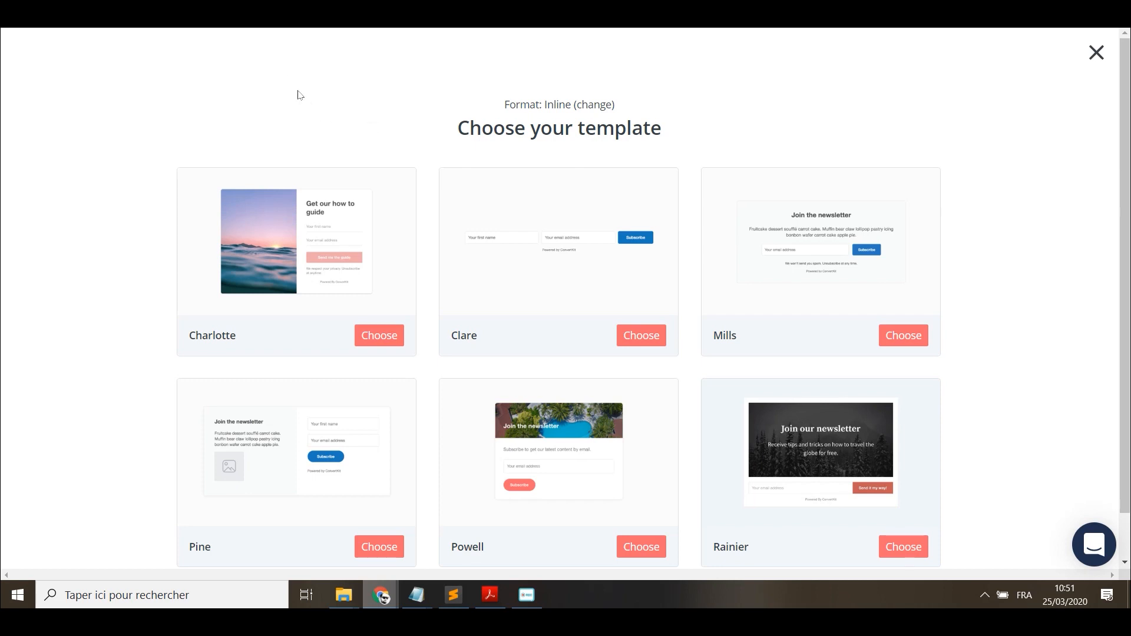
scroll(86, 164, down, 1)
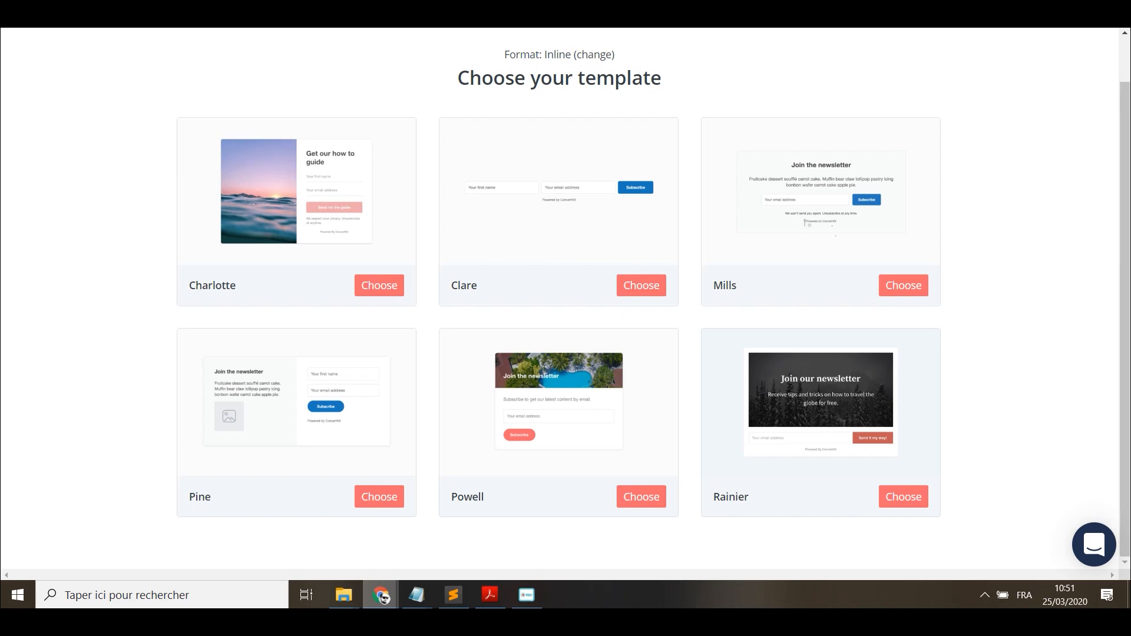
click(381, 499)
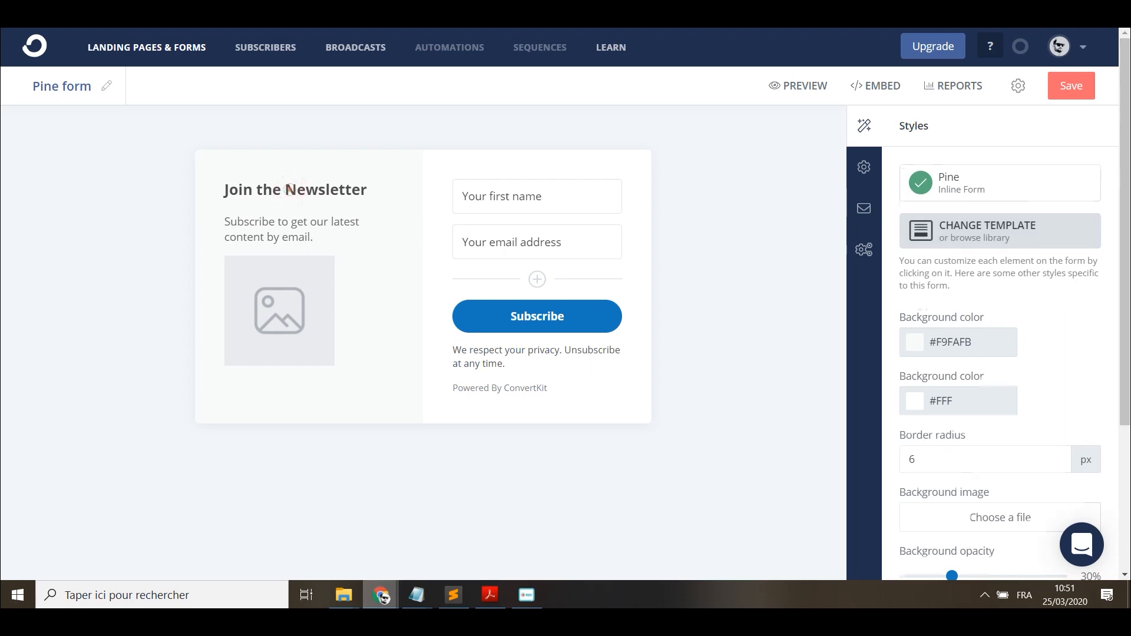
Replace the form's heading text "Join the Newsletter" with "Rejoins ma Newsletter".
click(287, 191)
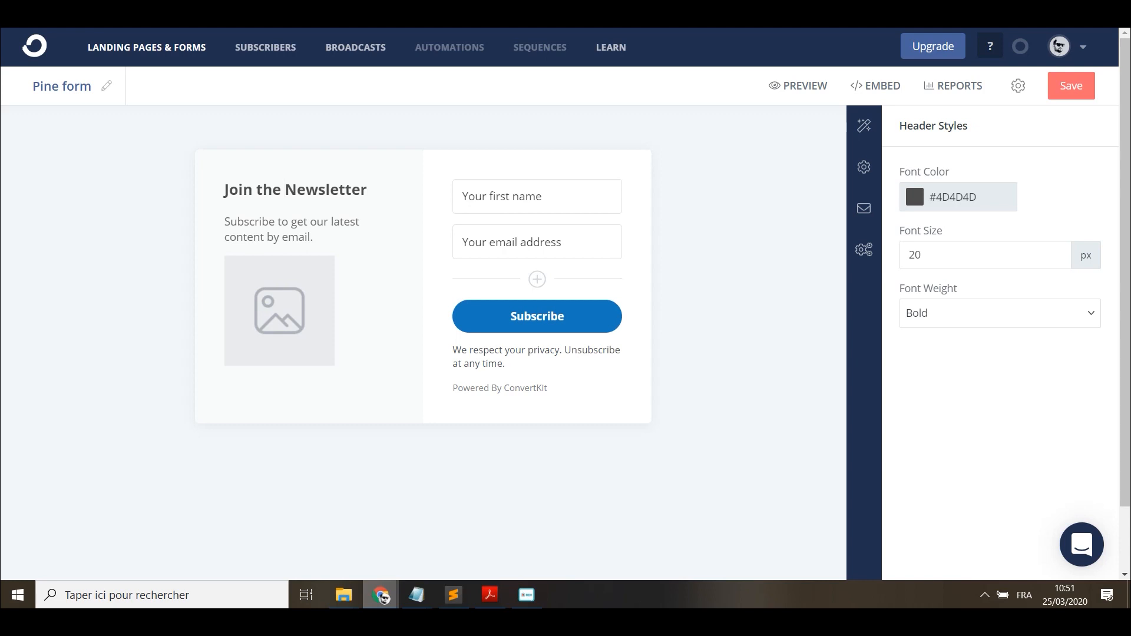
drag(367, 189, 227, 191)
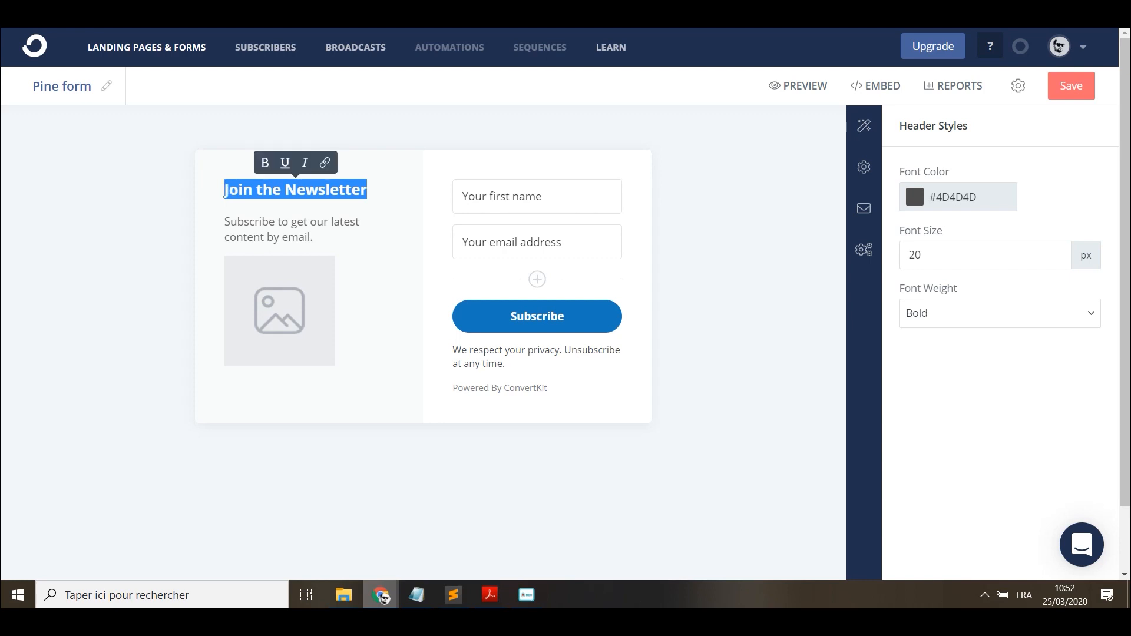
text(Re)
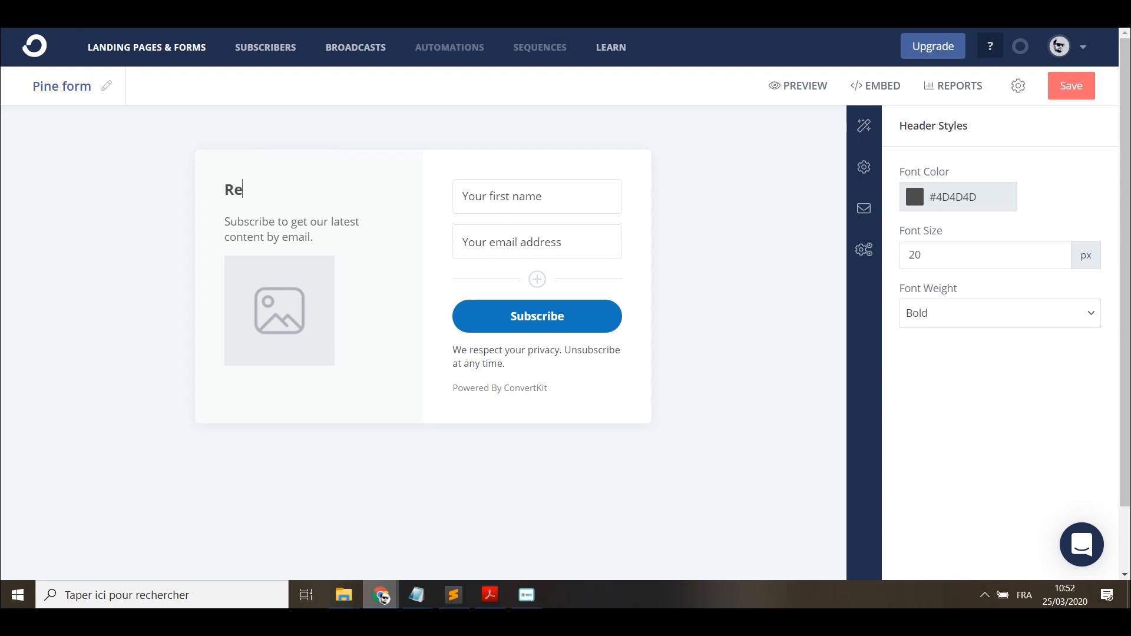
text(joins ma New)
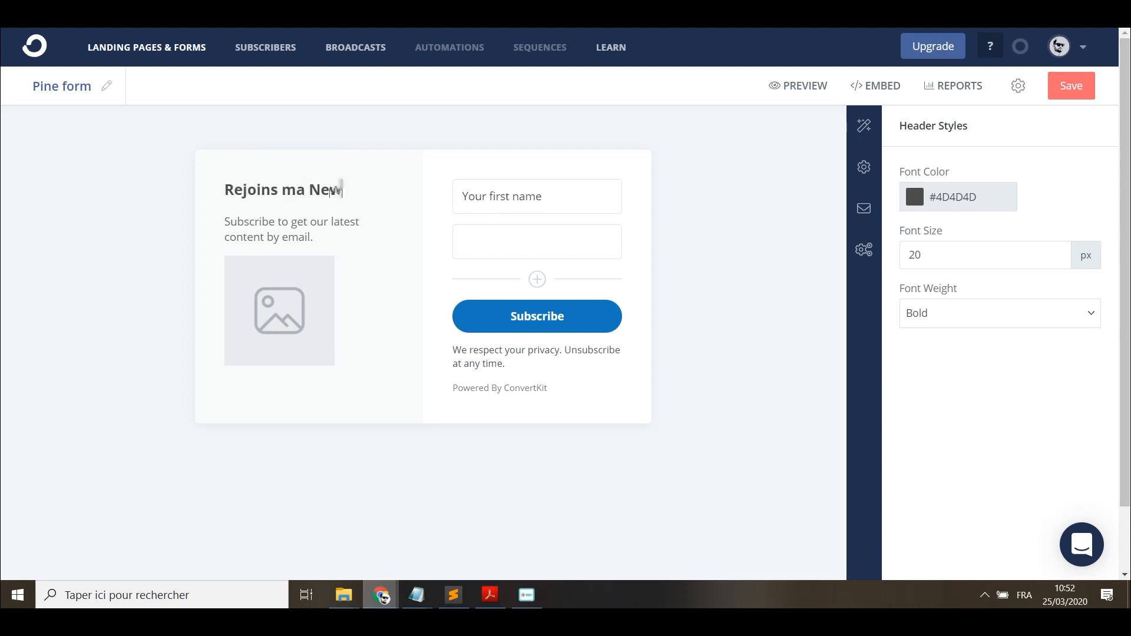
text(sletter)
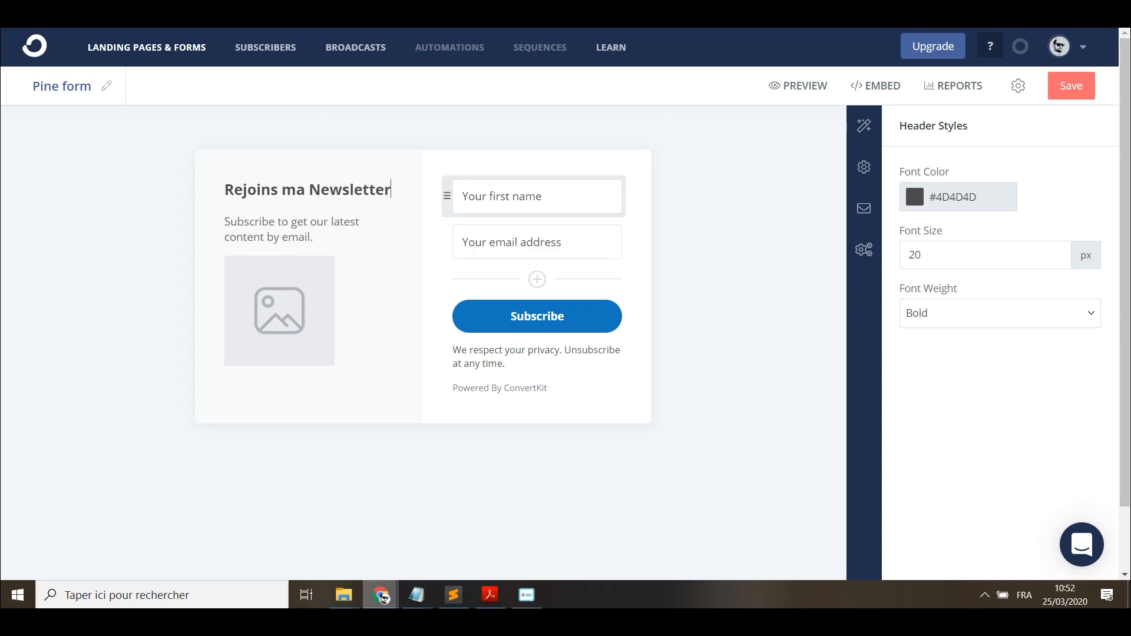
View the custom field settings of the form's first-name field.
click(525, 193)
click(654, 171)
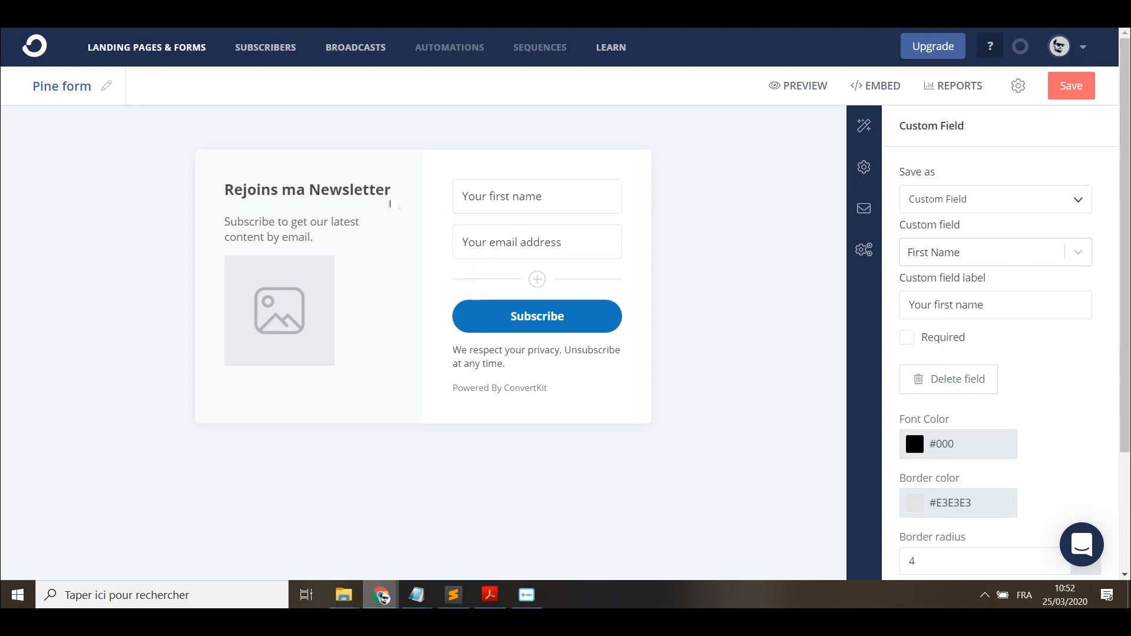
Set the font color of the heading "Rejoins ma Newsletter" to green #5A8461.
click(328, 192)
drag(390, 189, 225, 190)
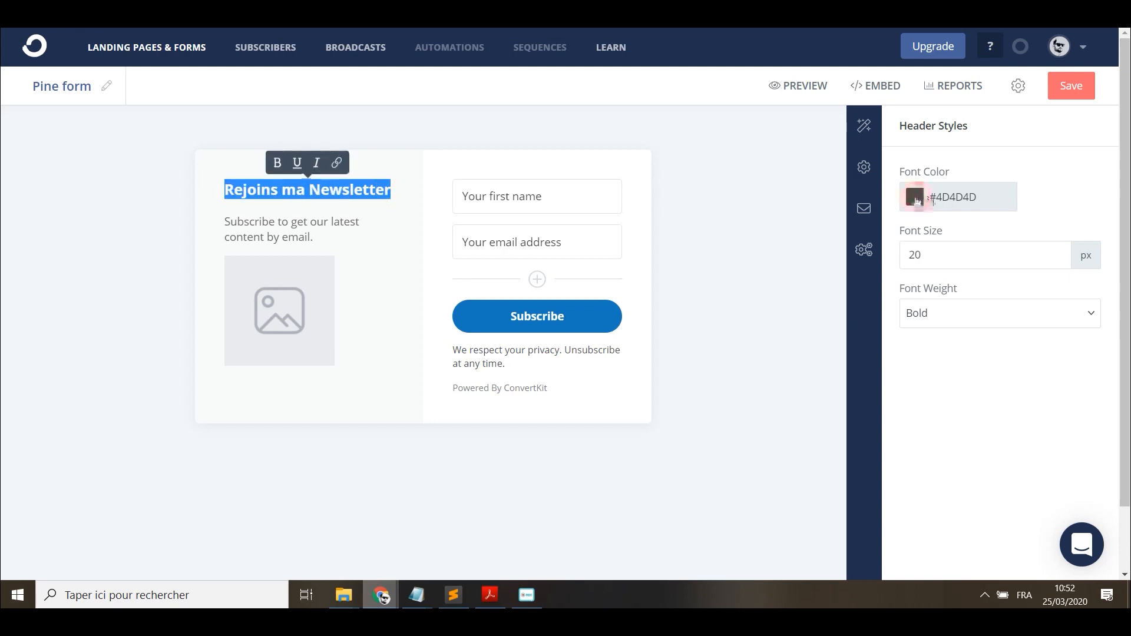
click(916, 199)
click(975, 249)
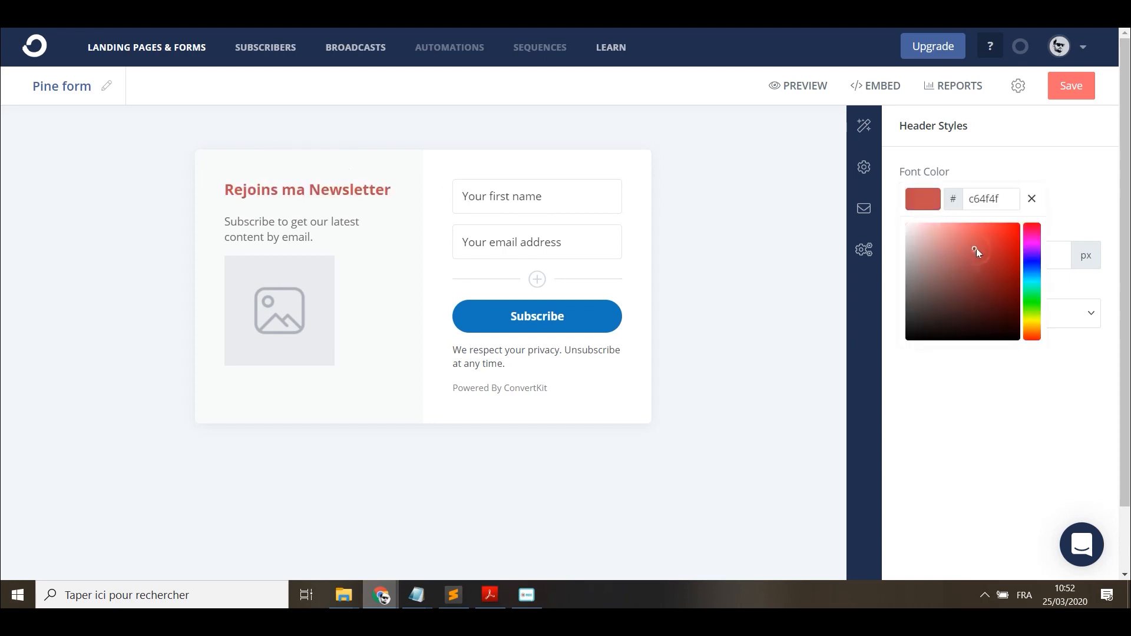
drag(973, 246, 943, 280)
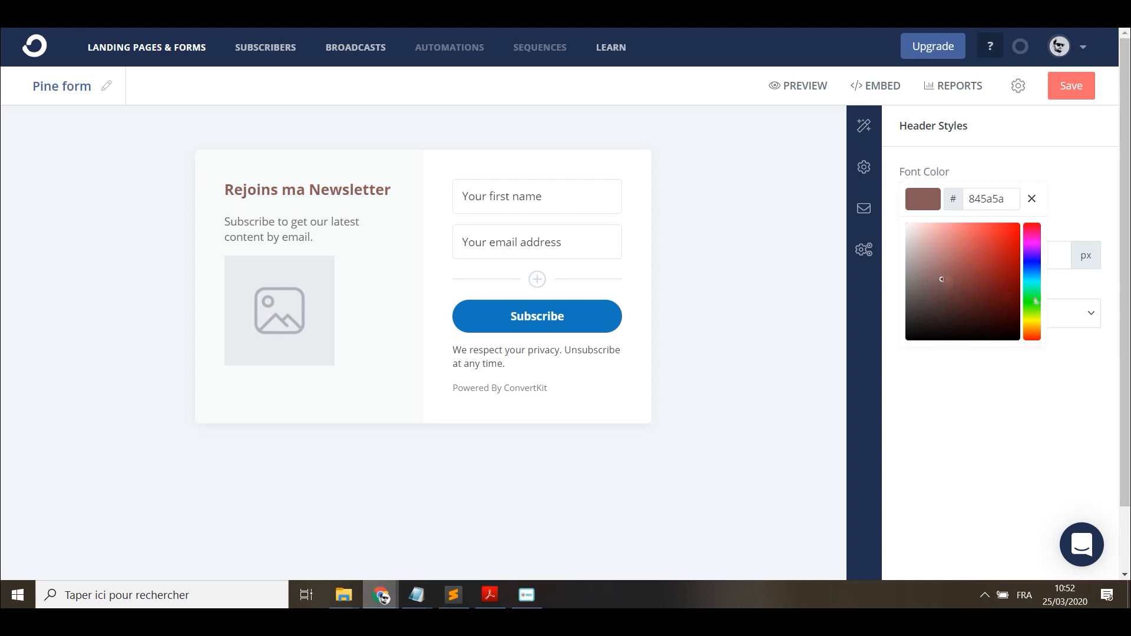
click(1035, 300)
mouse_move(1035, 305)
mouse_down()
mouse_move(1030, 316)
mouse_move(1030, 299)
mouse_up()
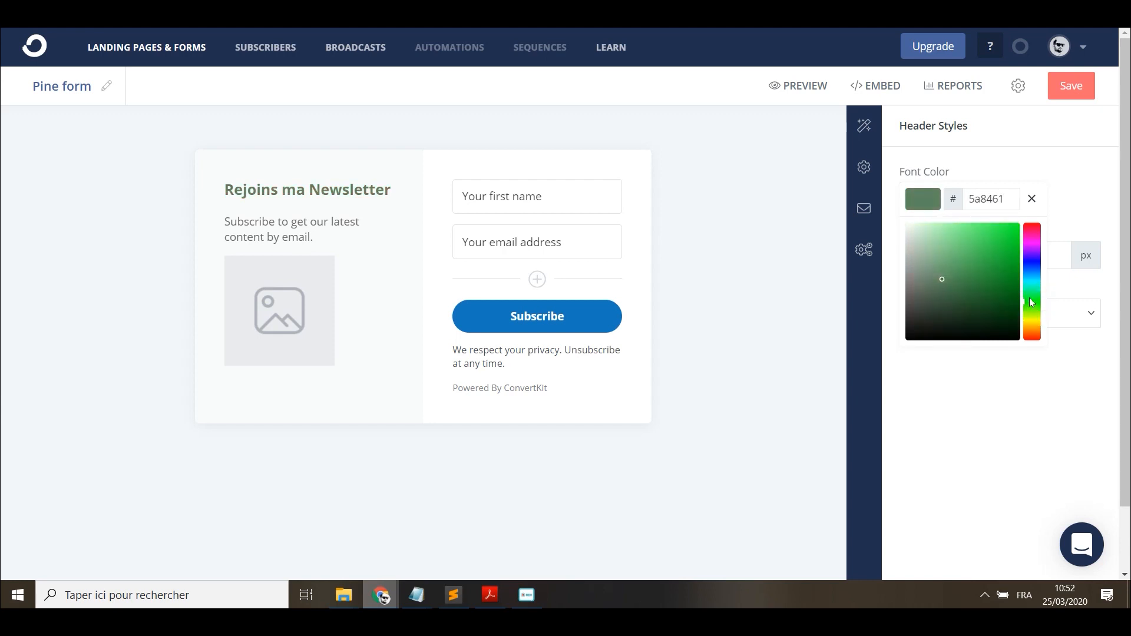
click(1031, 199)
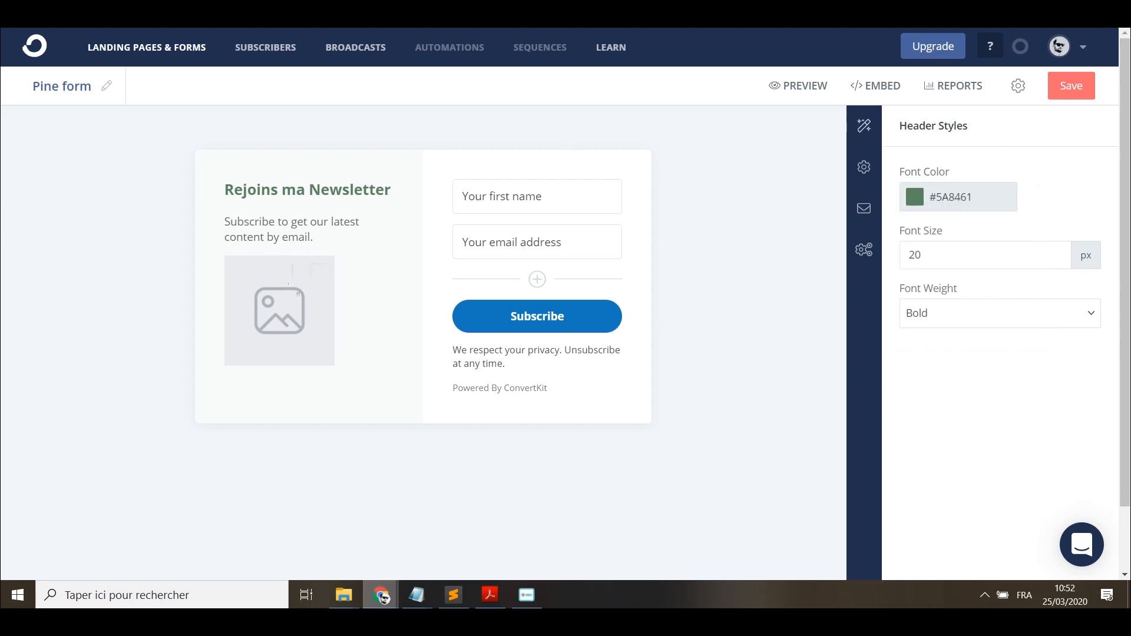
Square off the Subscribe button's corners by setting its border radius to 0 px.
click(564, 317)
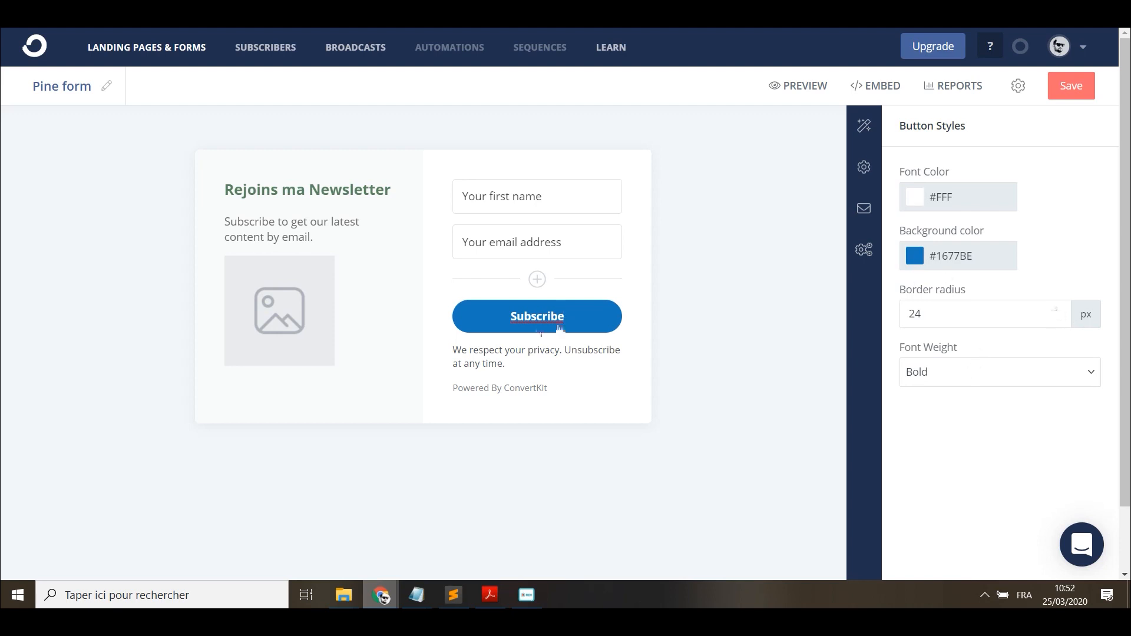
double_click(939, 313)
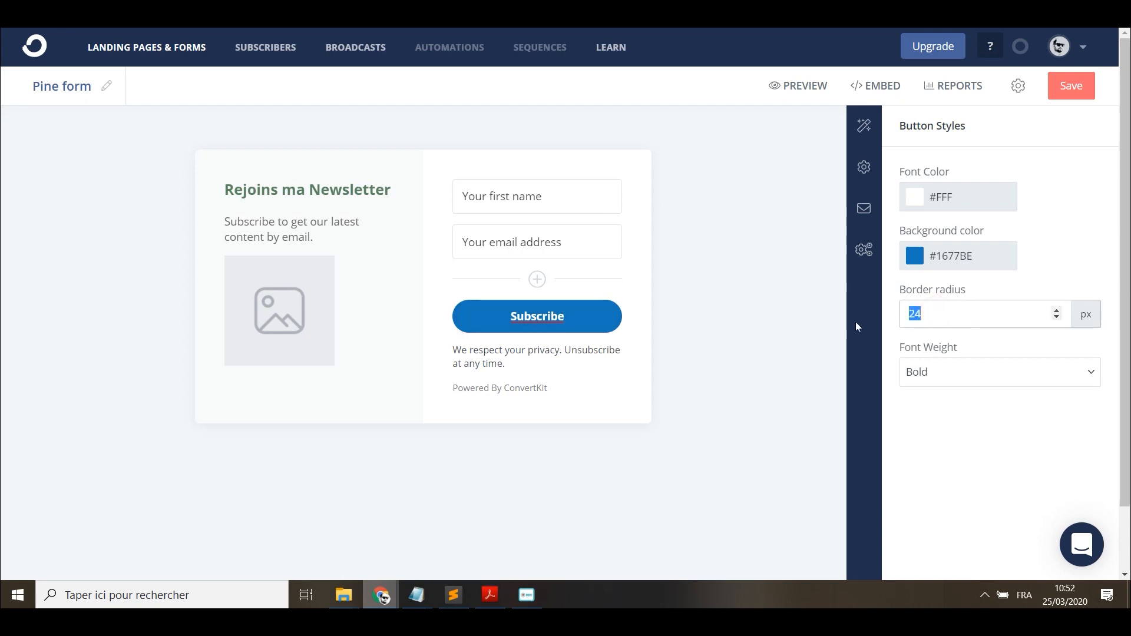
text(30)
double_click(926, 314)
text(0)
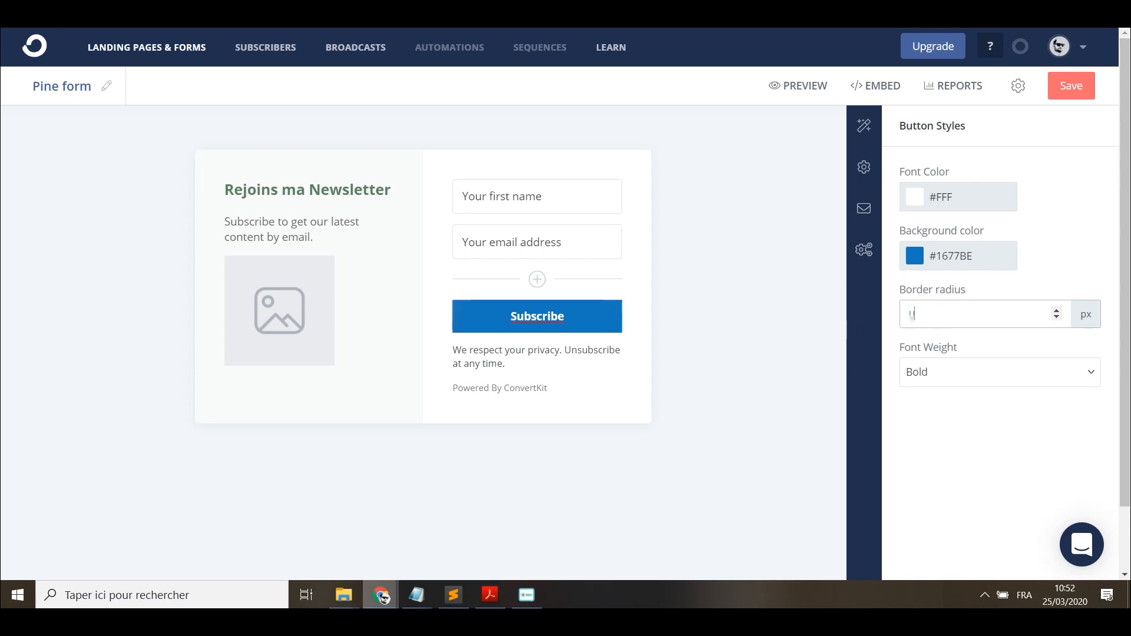
click(626, 272)
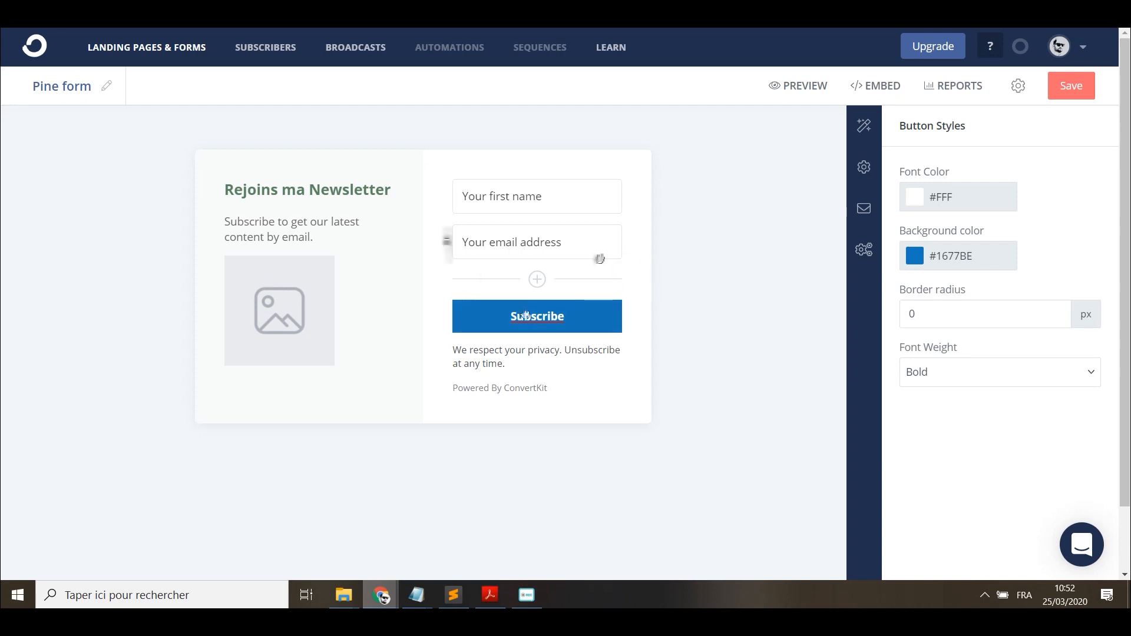
Try the Normal font weight on the Subscribe button and restore it to Bold.
click(966, 371)
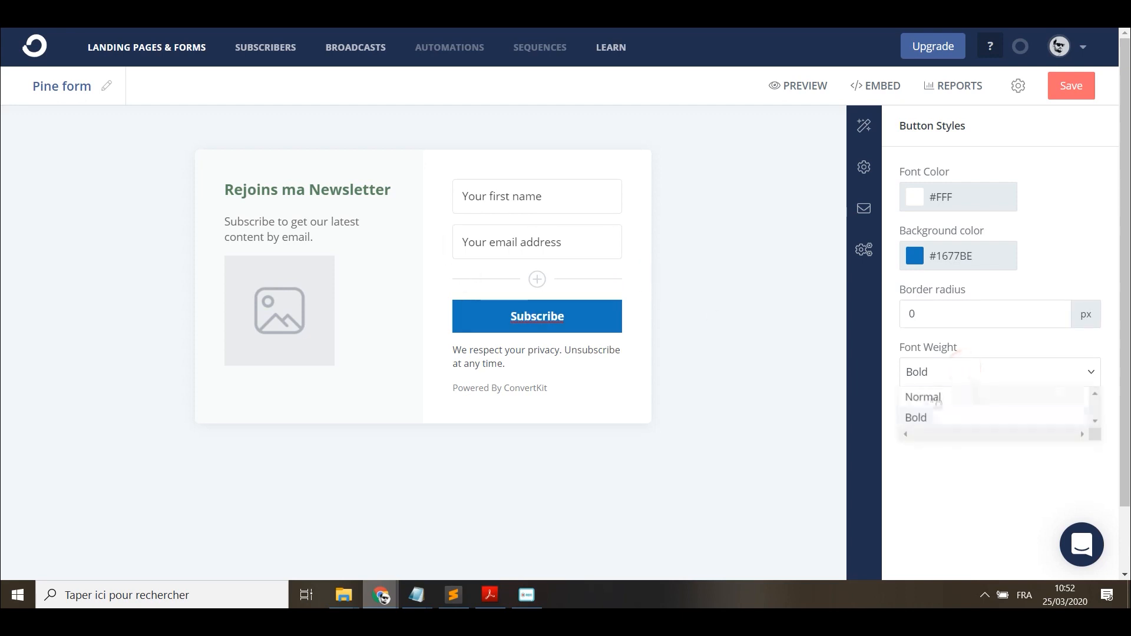
click(934, 399)
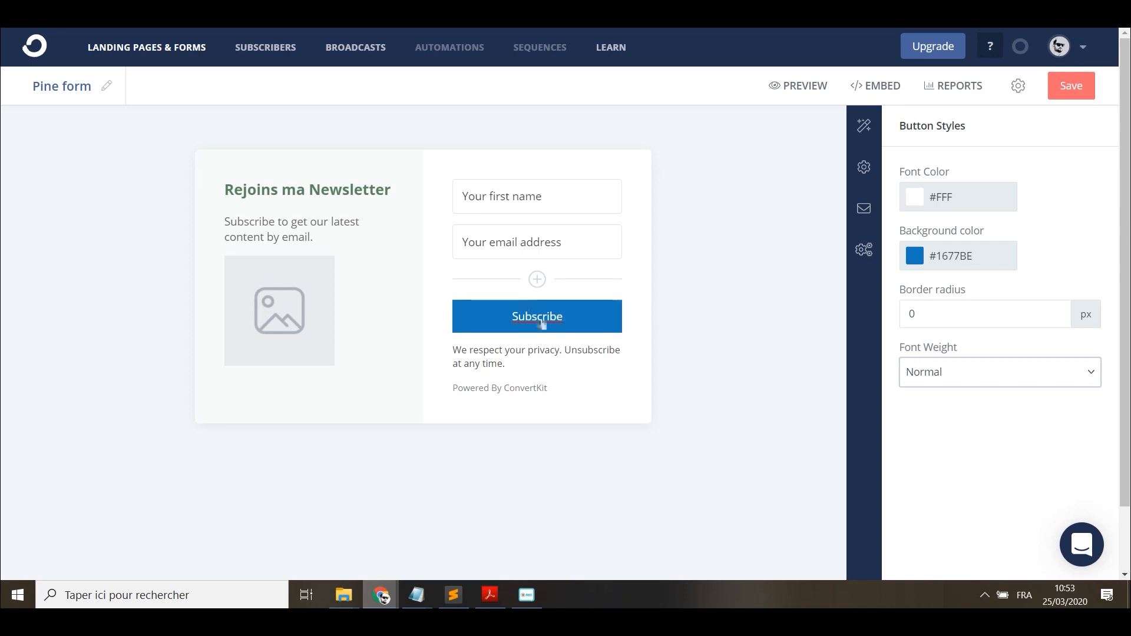
click(966, 371)
scroll(943, 365, down, 2)
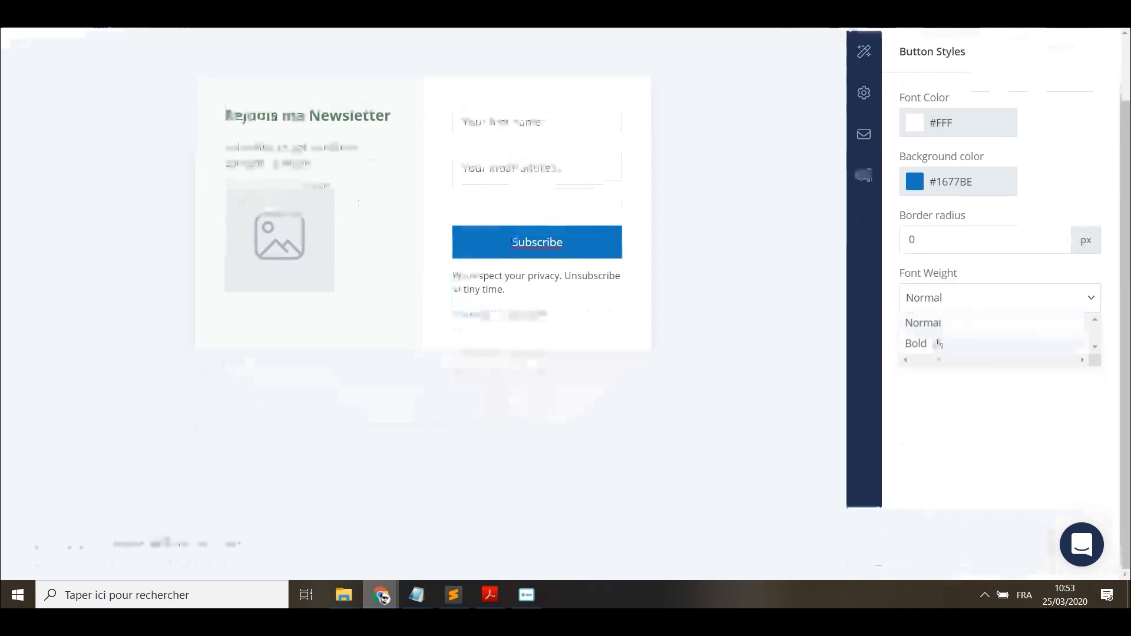
click(937, 344)
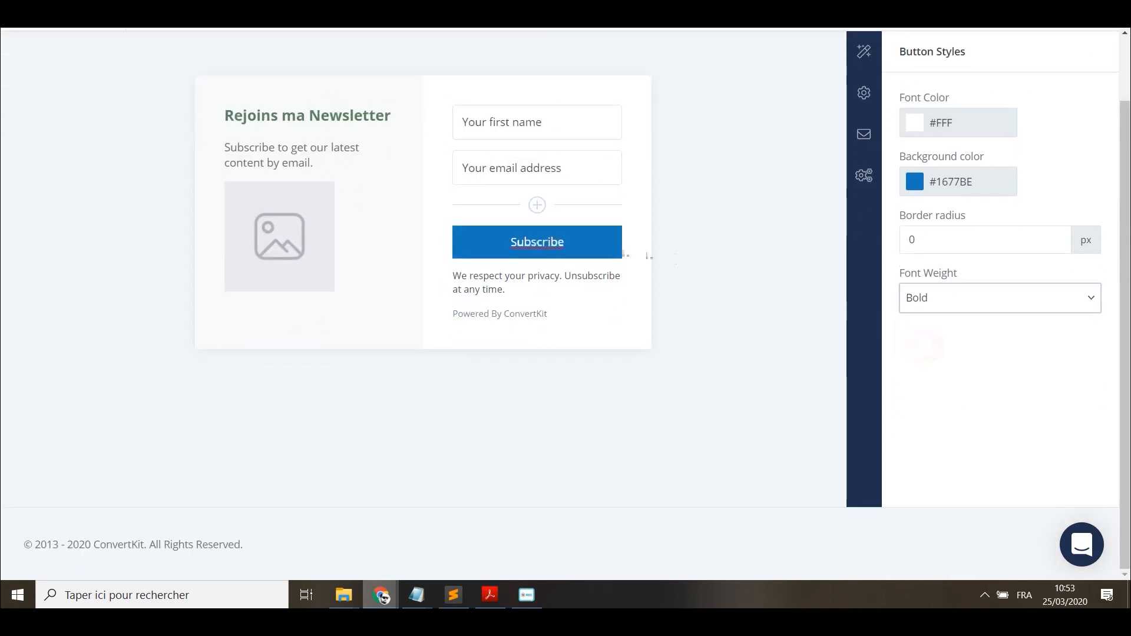
Set the background opacity in the form's general styles to 15%.
scroll(624, 254, up, 2)
click(281, 295)
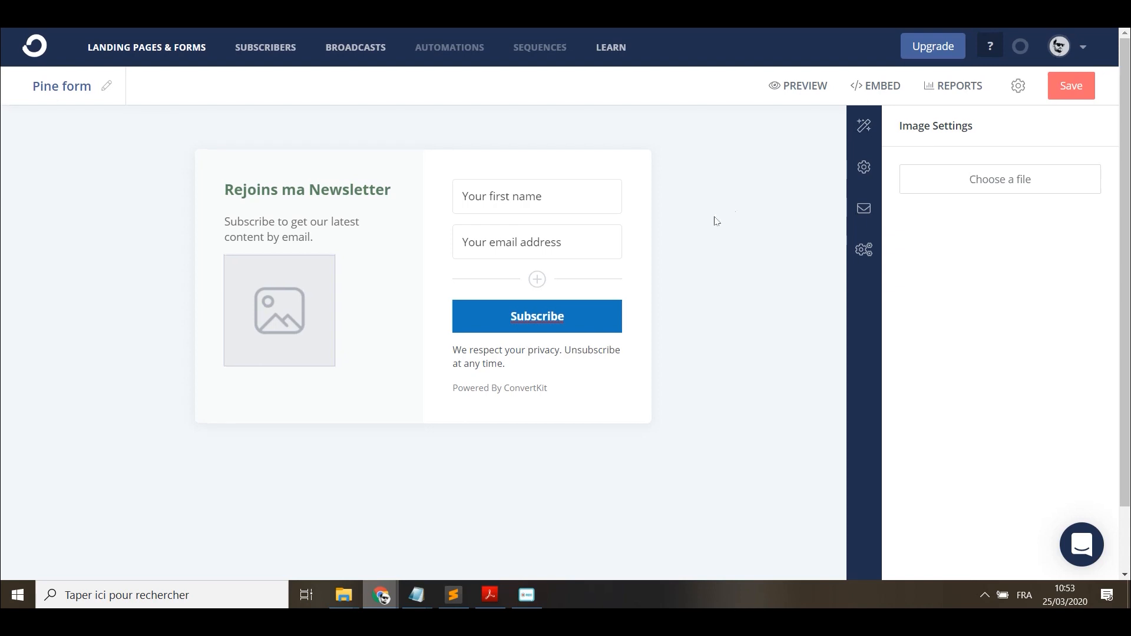
click(861, 126)
scroll(965, 277, down, 4)
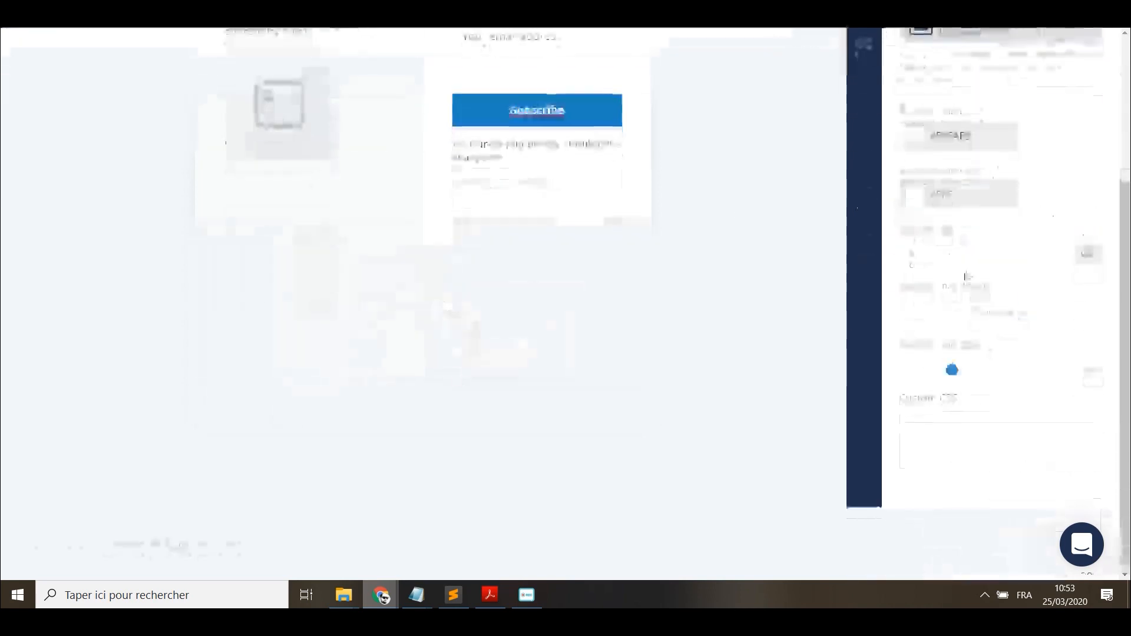
scroll(1001, 349, up, 4)
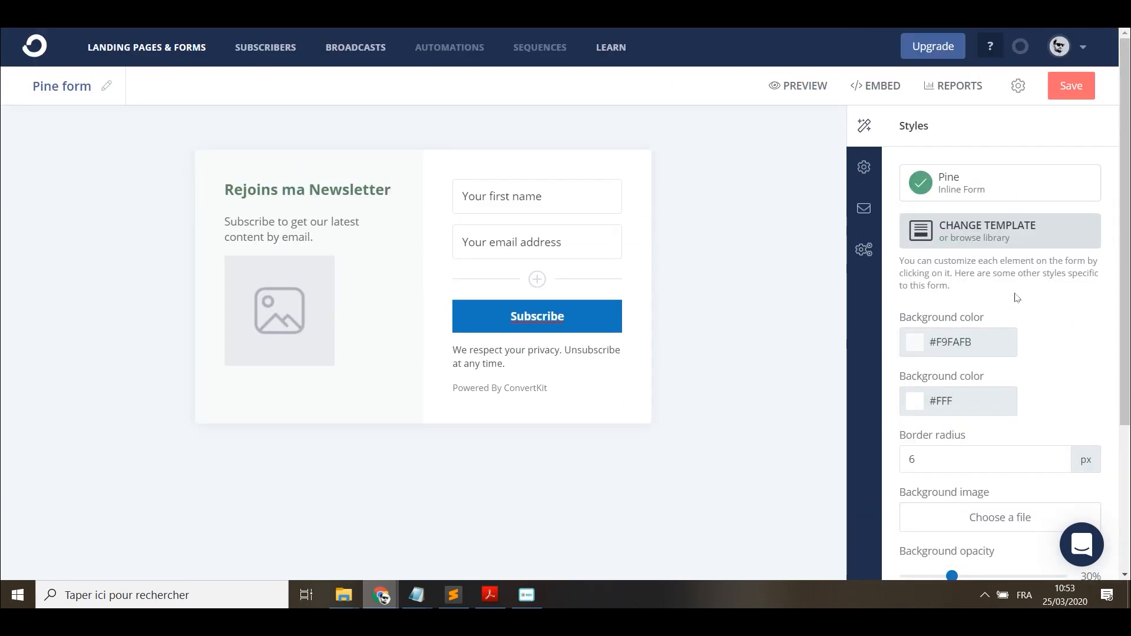
scroll(991, 271, down, 2)
scroll(990, 271, down, 3)
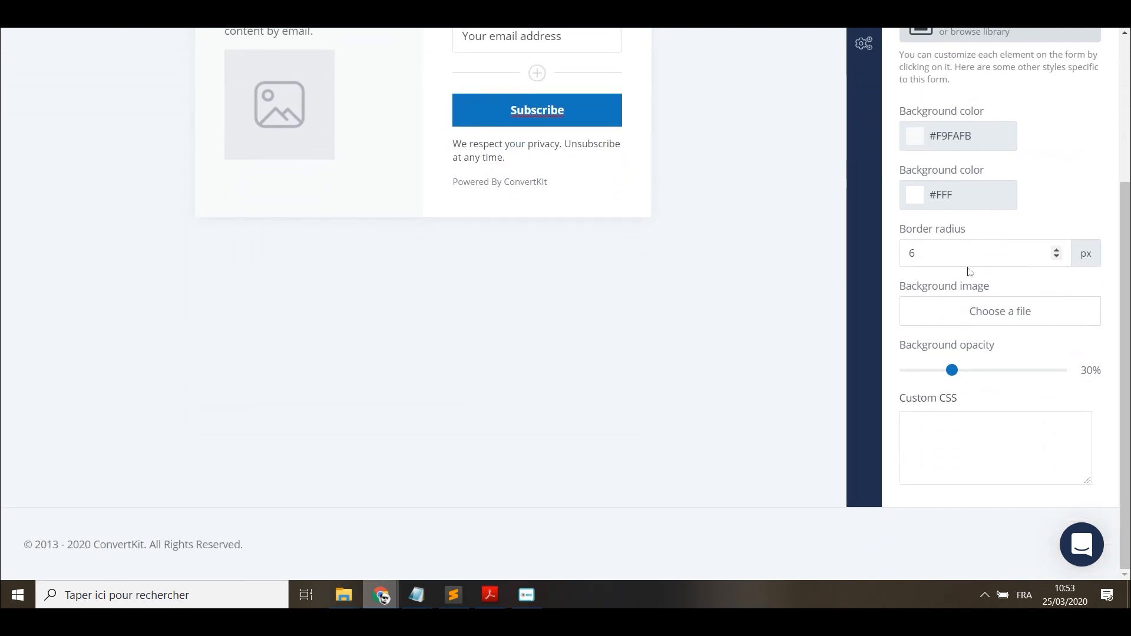
scroll(661, 230, up, 4)
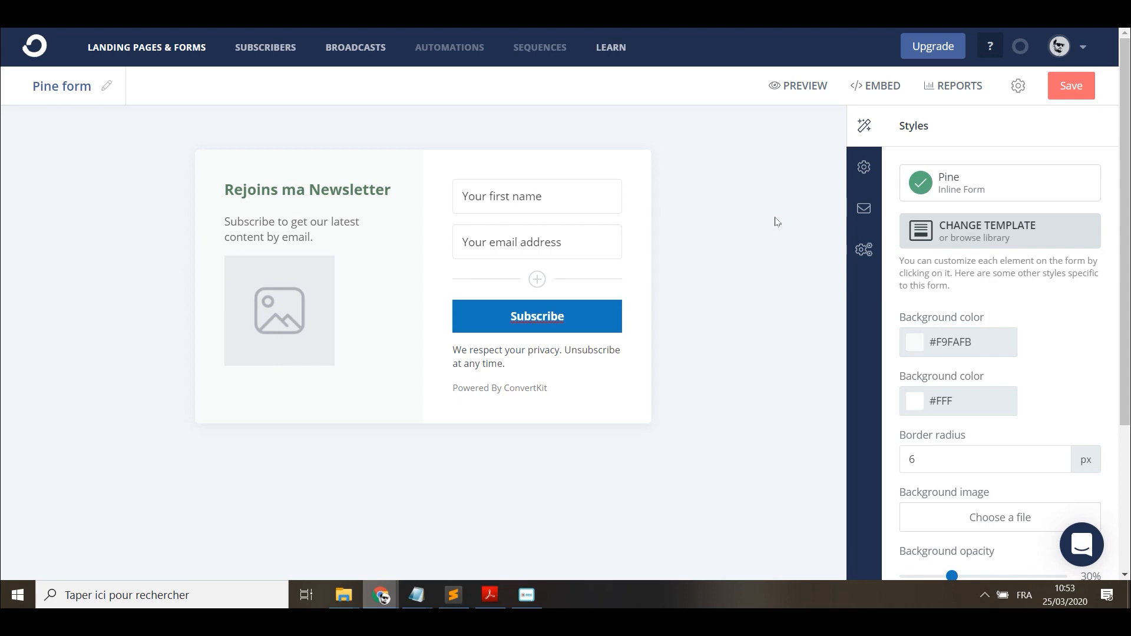
scroll(1002, 361, down, 4)
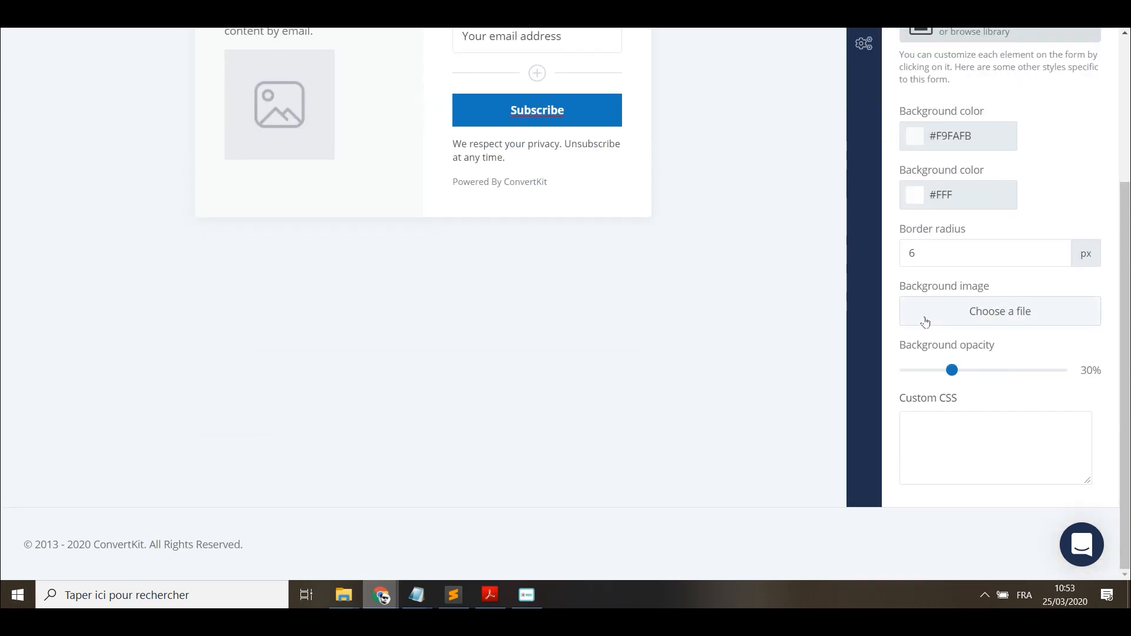
mouse_move(952, 370)
mouse_down()
mouse_move(1059, 374)
mouse_move(933, 374)
mouse_up()
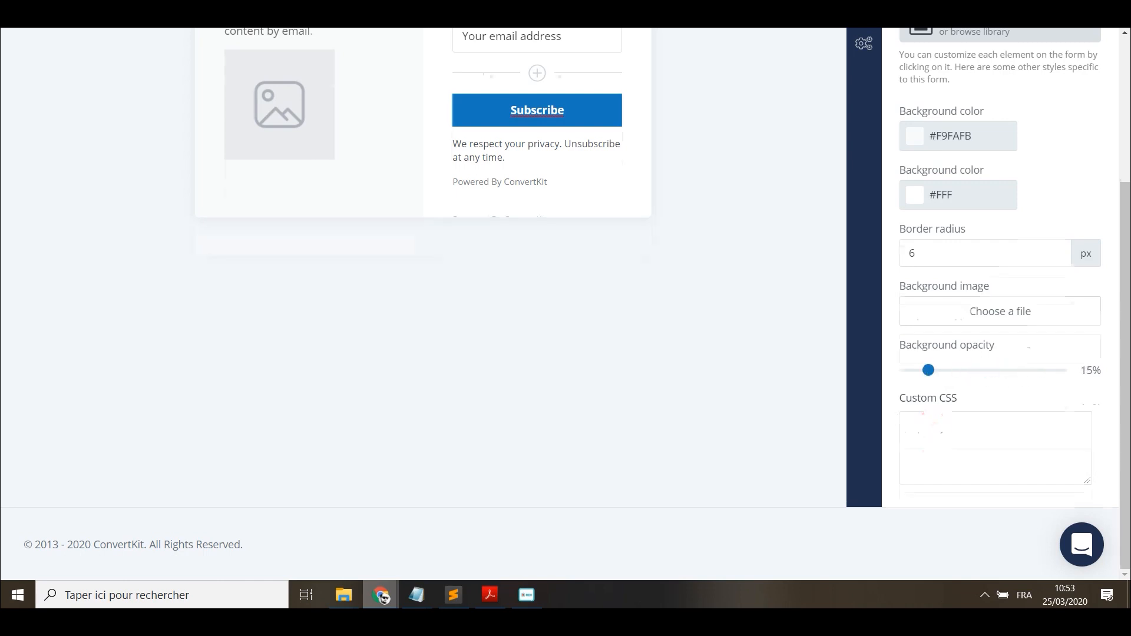
scroll(946, 413, up, 4)
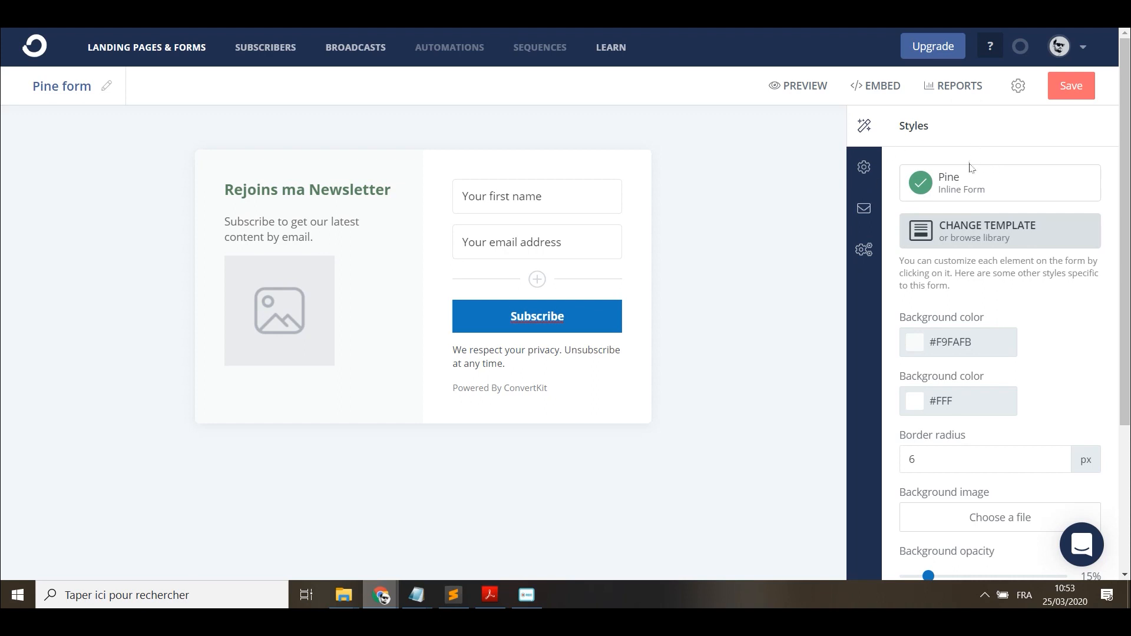
Set the form to redirect visitors to an external page after subscribing instead of showing a success message.
click(863, 170)
click(1041, 201)
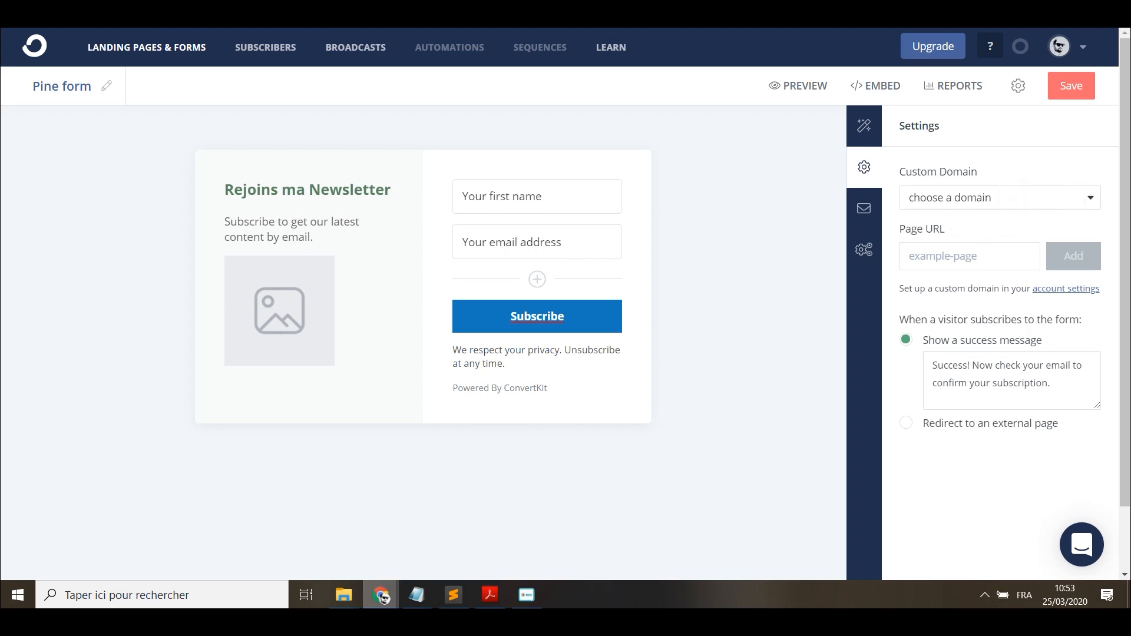
click(979, 257)
click(986, 233)
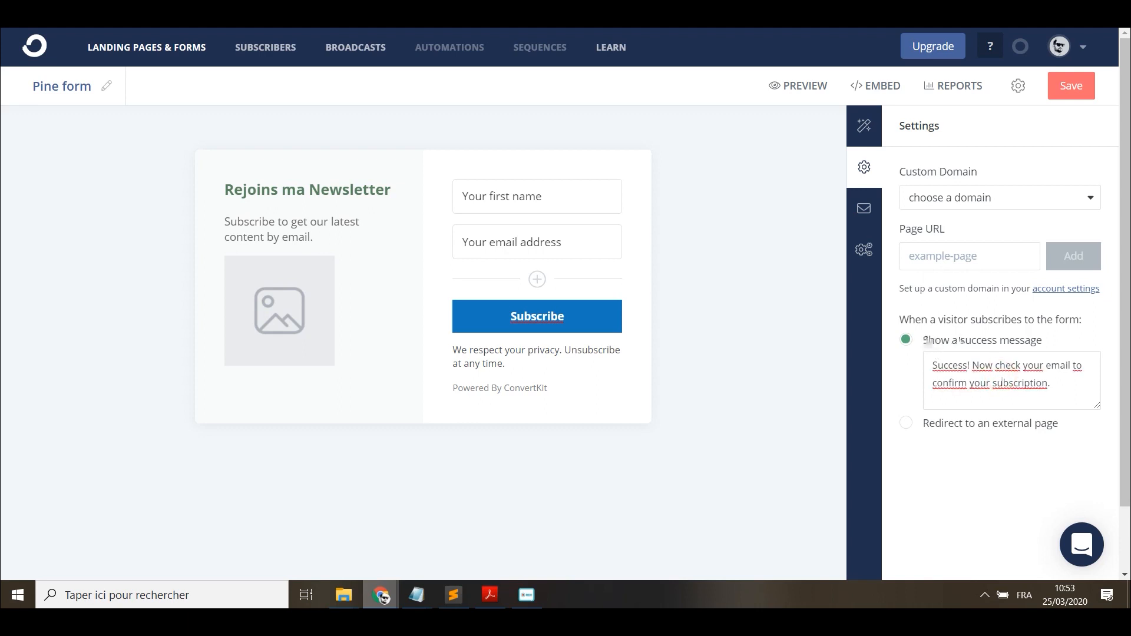
click(986, 382)
triple_click(985, 381)
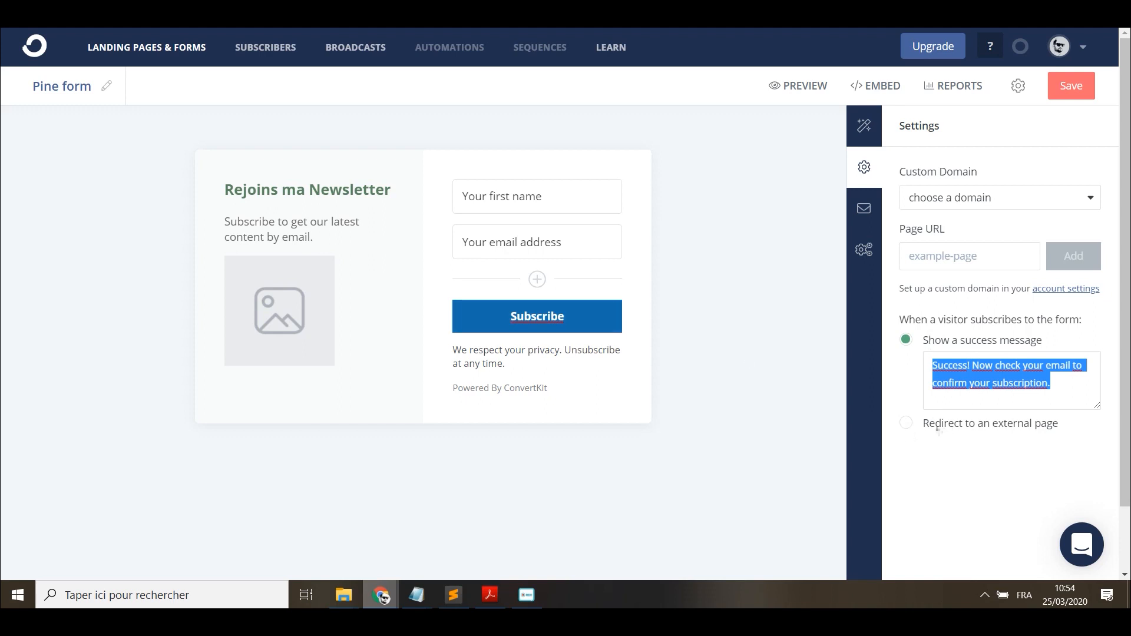
click(914, 424)
click(1042, 389)
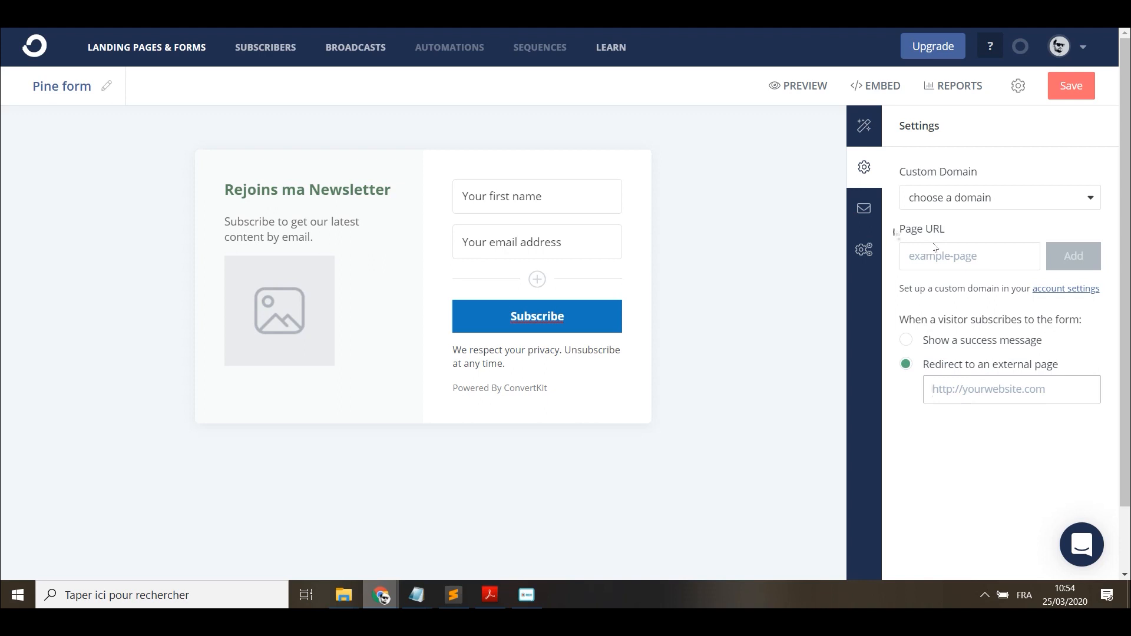
Review the form's incentive email and advanced settings, and preview the form.
click(864, 210)
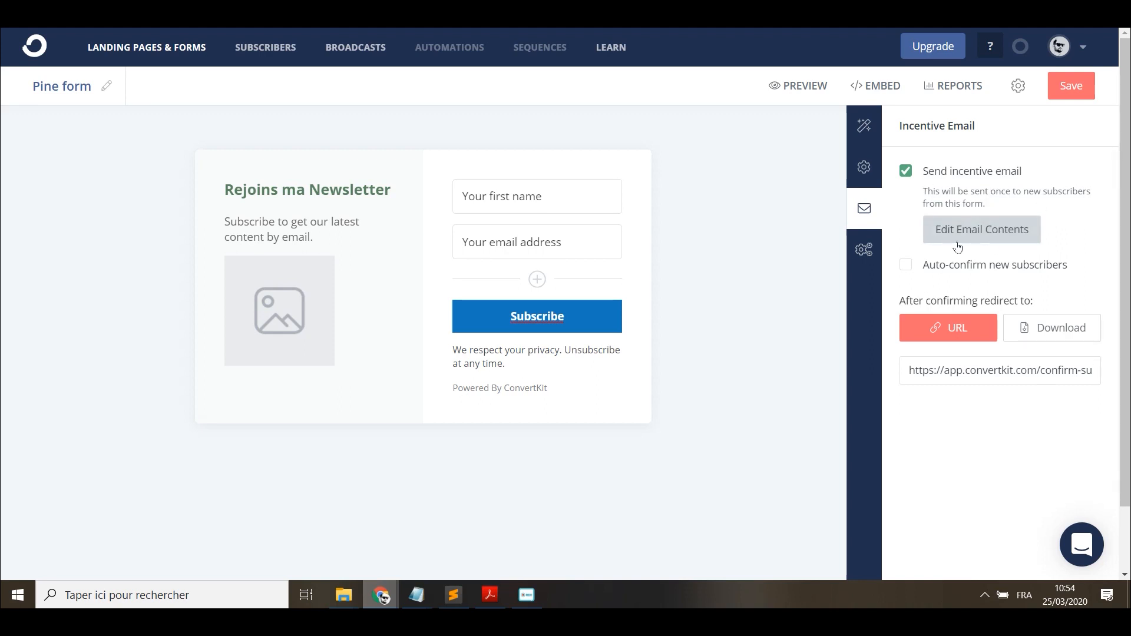
click(863, 250)
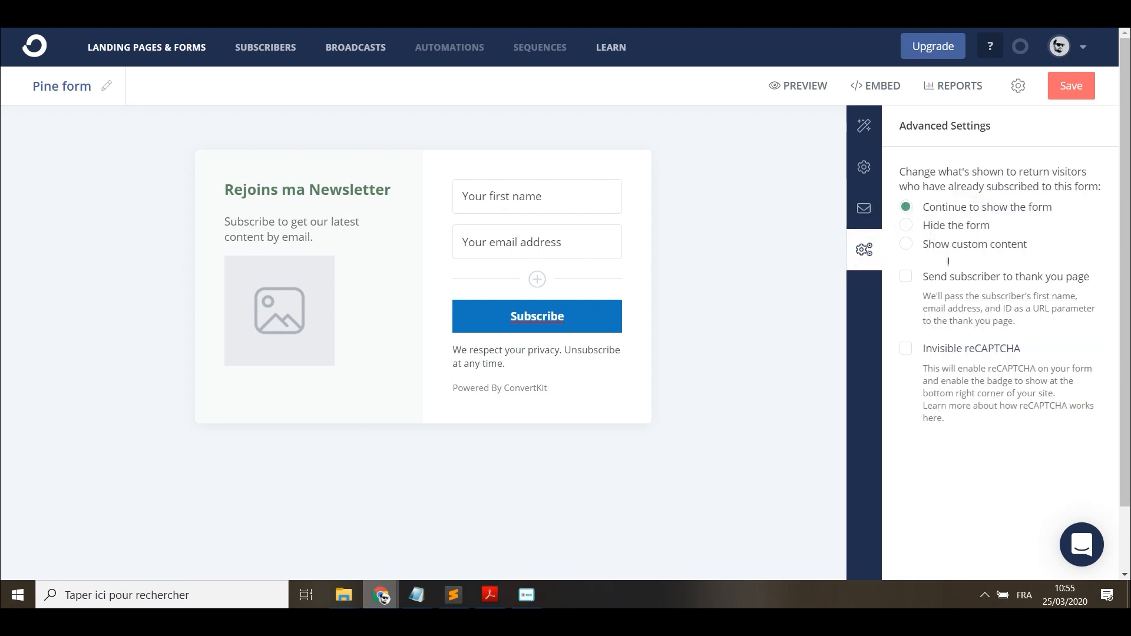
click(865, 127)
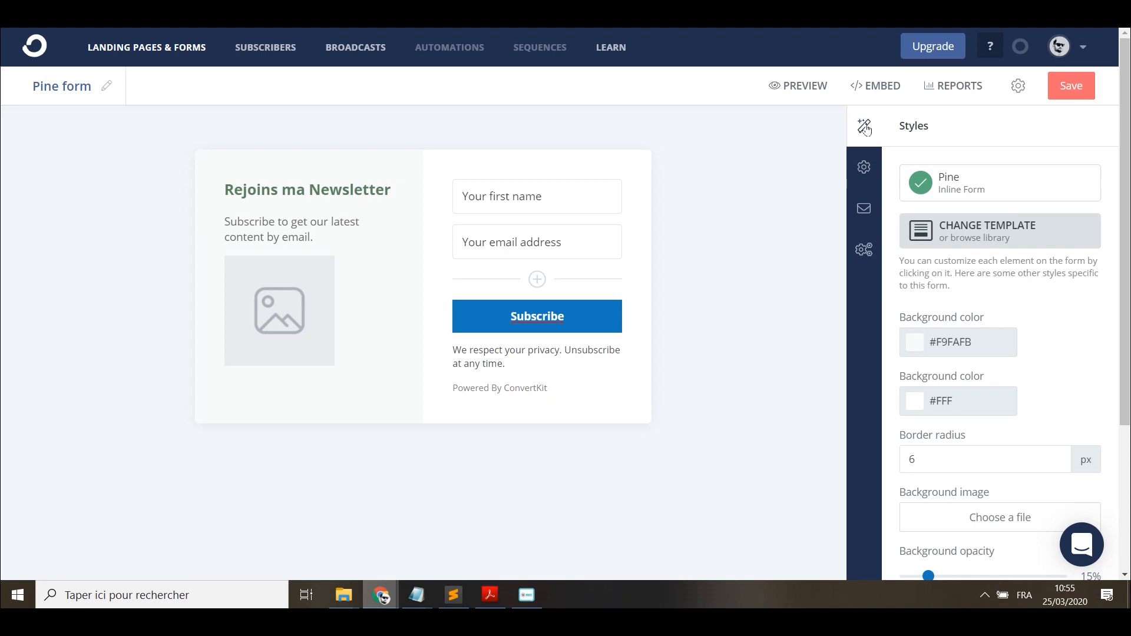
click(801, 86)
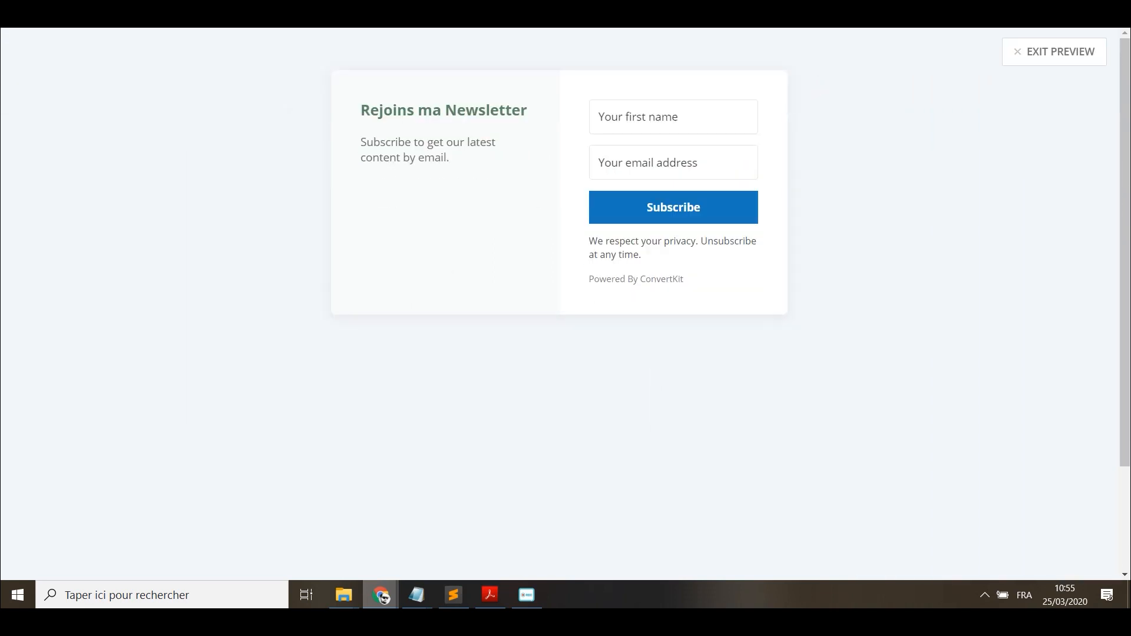
click(1055, 51)
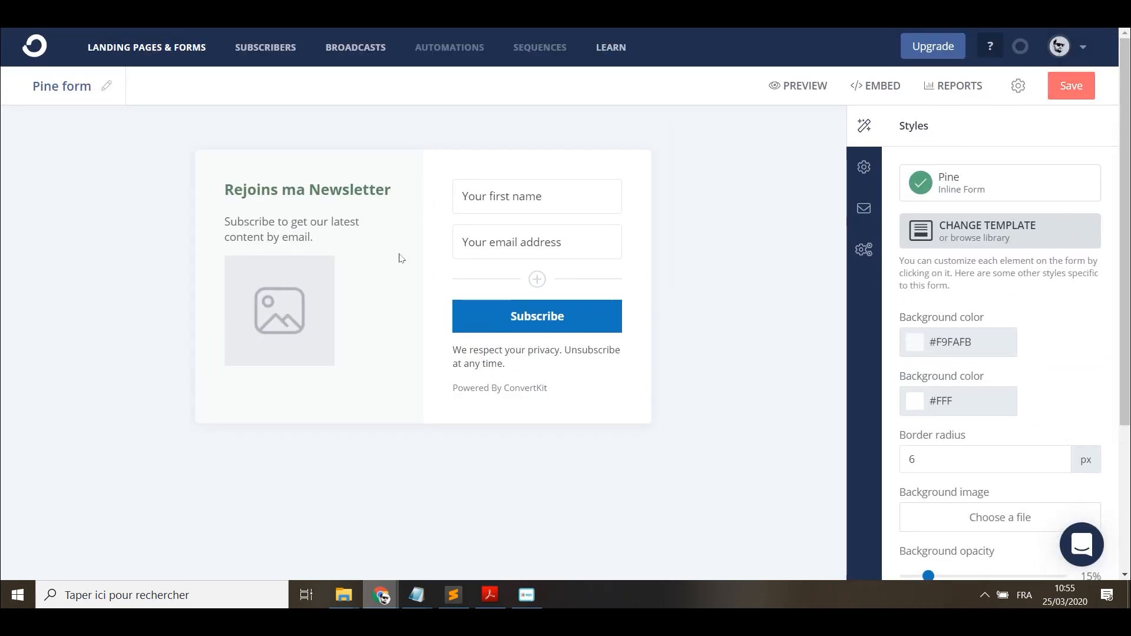
Save the changes made to the Pine form.
click(950, 89)
click(689, 111)
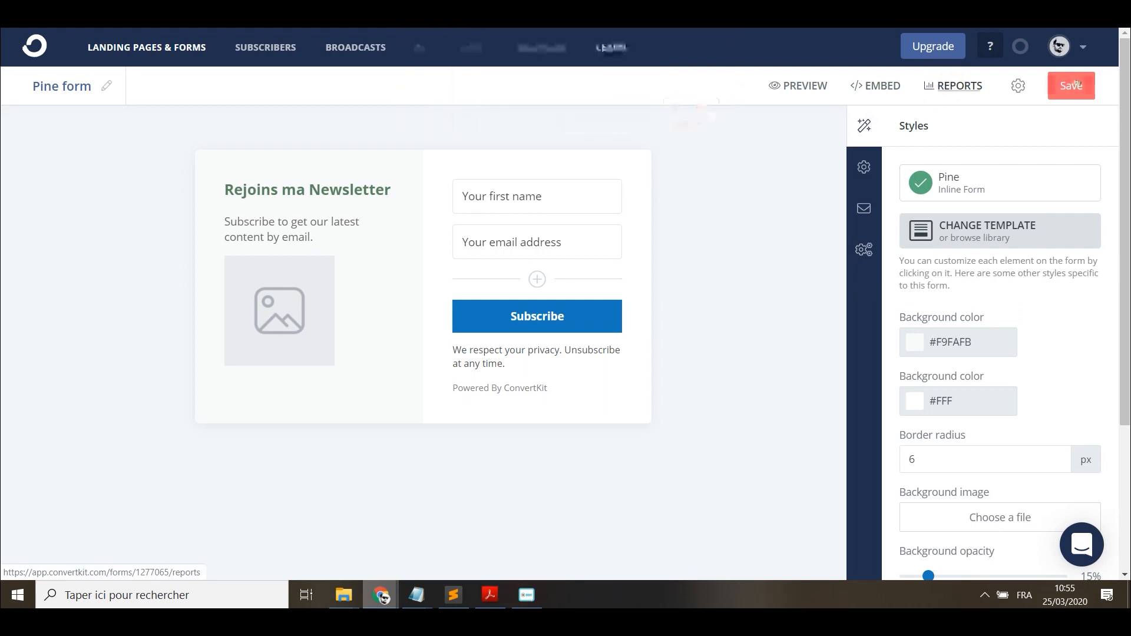
click(1071, 87)
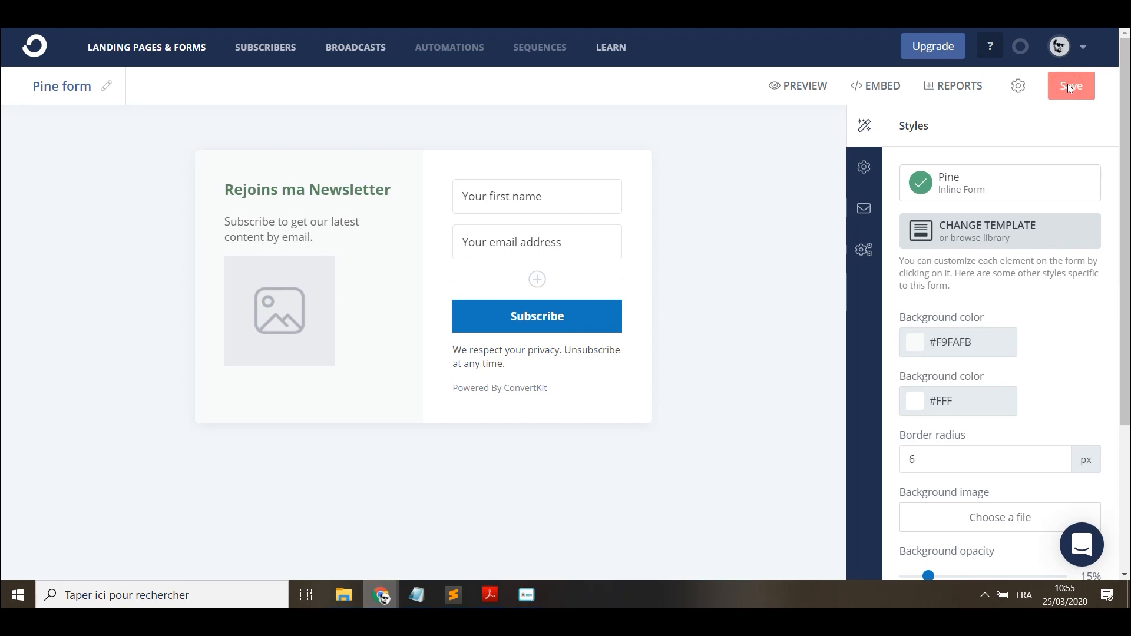
View the form's visitor and subscriber reports and its JavaScript embed code.
click(959, 89)
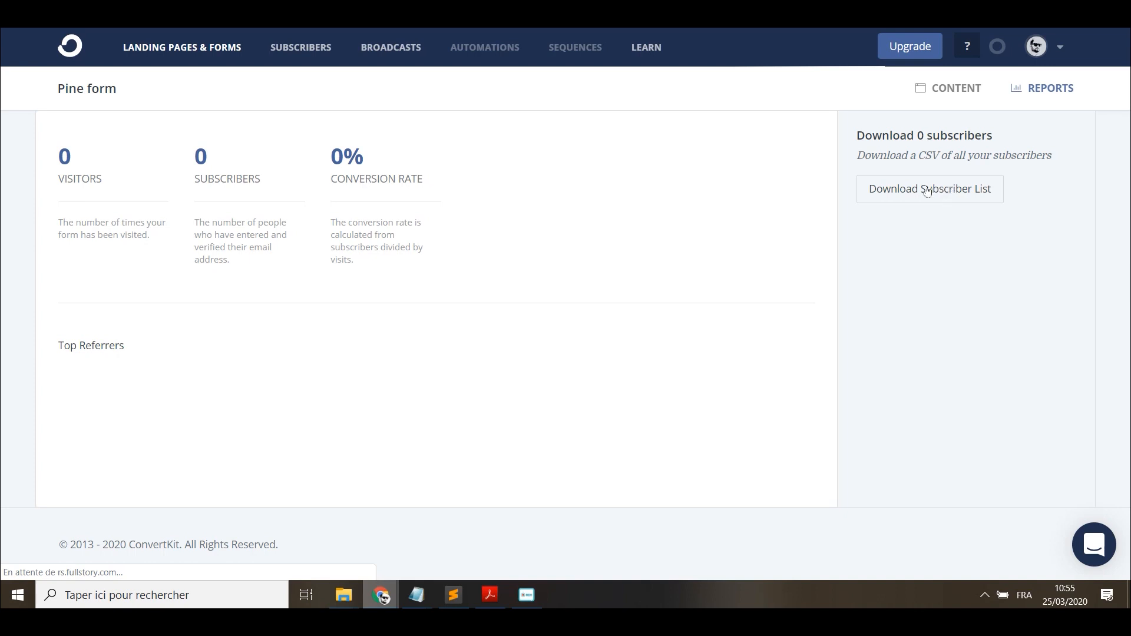
click(943, 92)
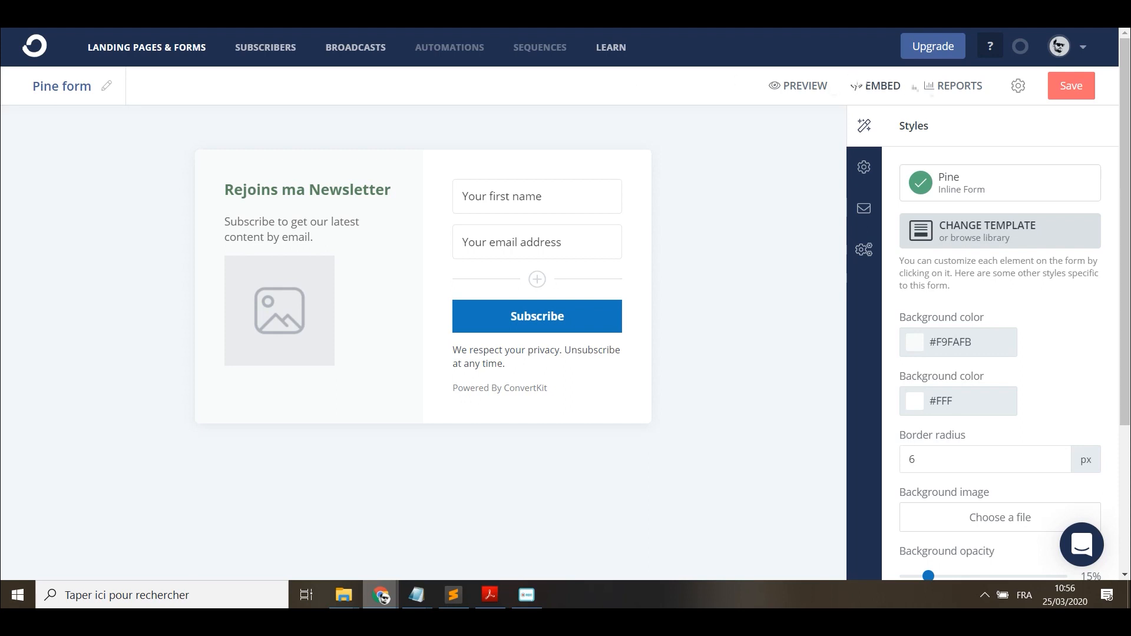
click(879, 86)
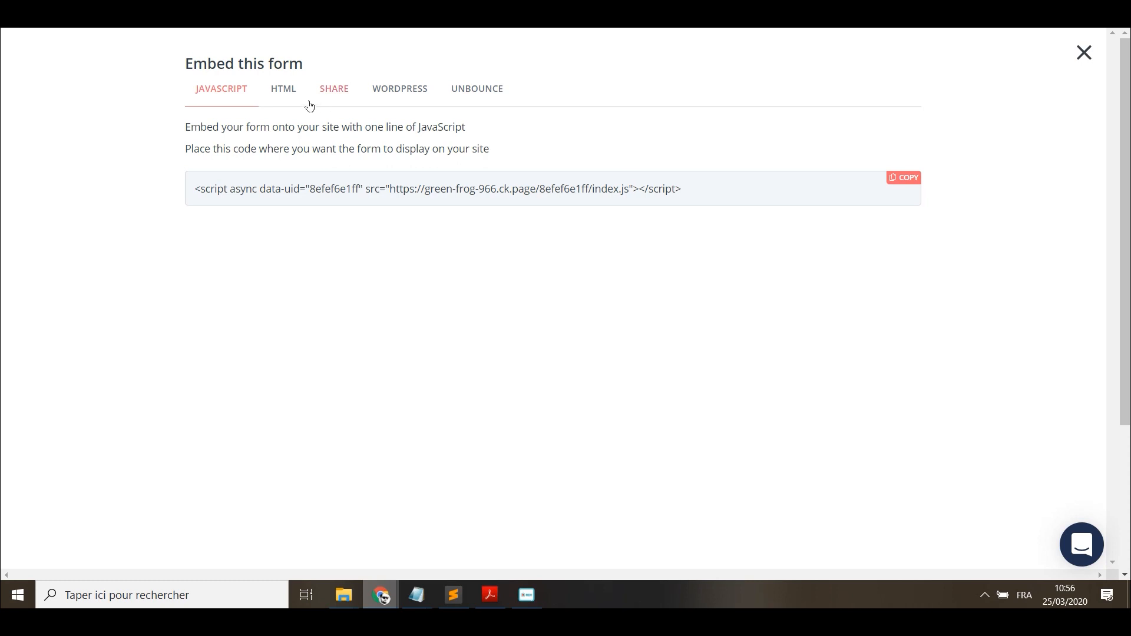
View the form's HTML and share-link embed options, and select the WordPress shortcode text.
click(284, 92)
click(332, 99)
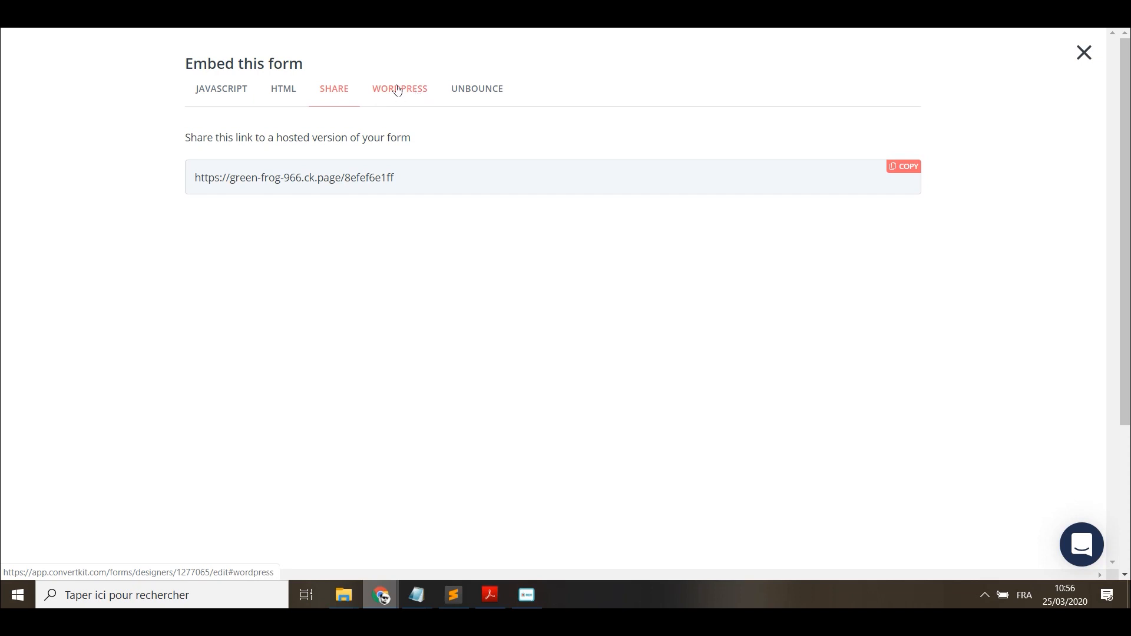
click(415, 95)
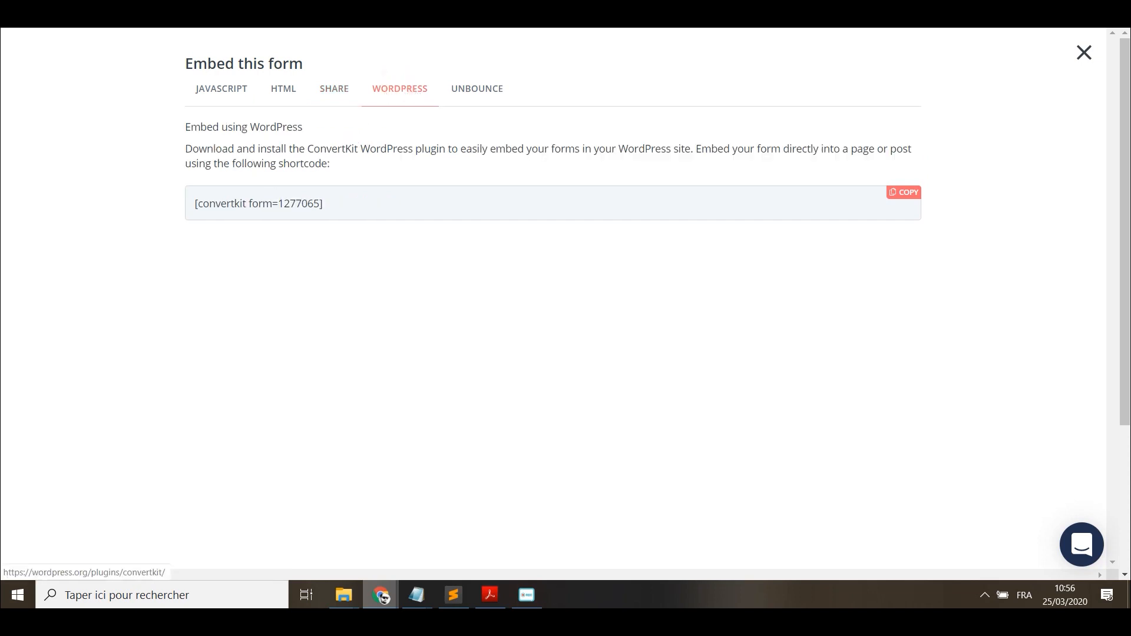
click(337, 203)
drag(328, 203, 192, 208)
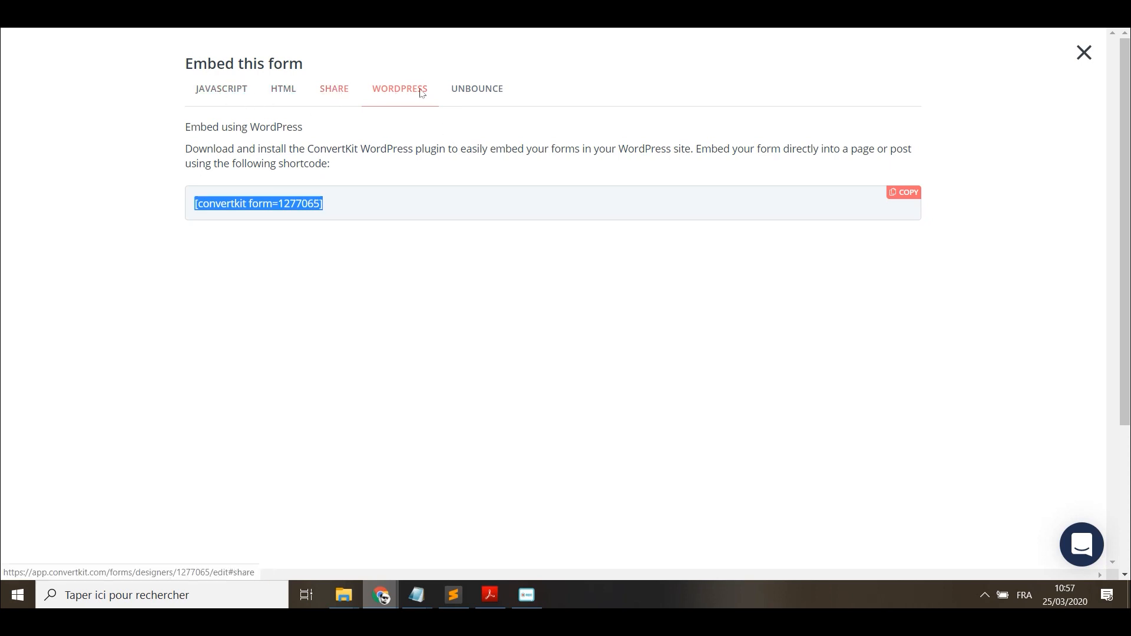
View the form's Unbounce webhook URL, return to its JavaScript embed code, and close the embed options.
click(482, 89)
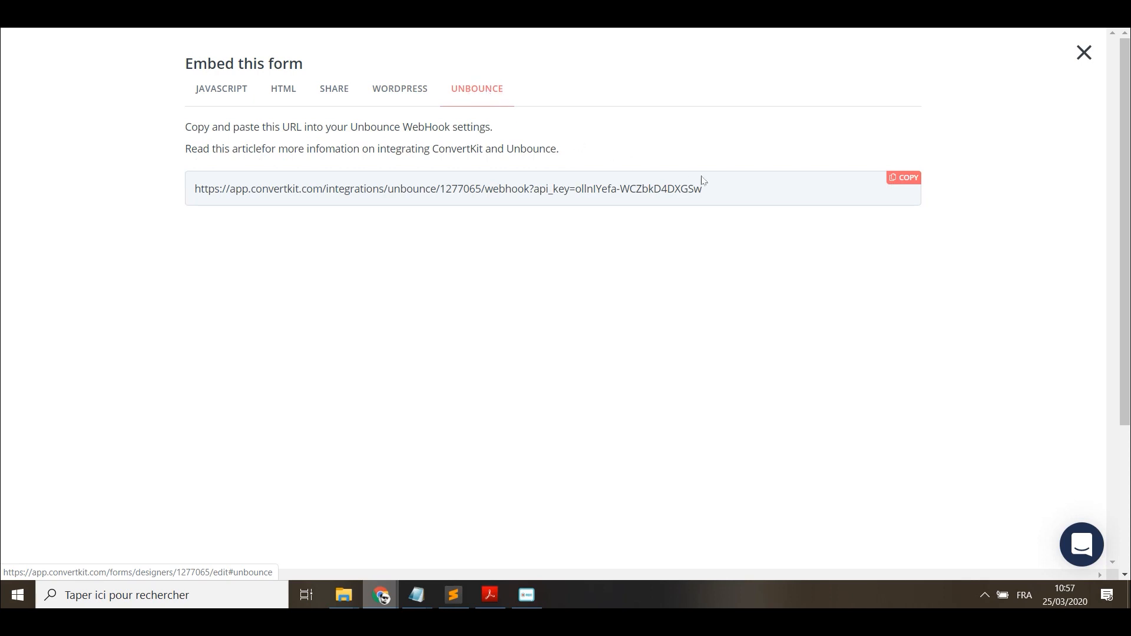
click(223, 91)
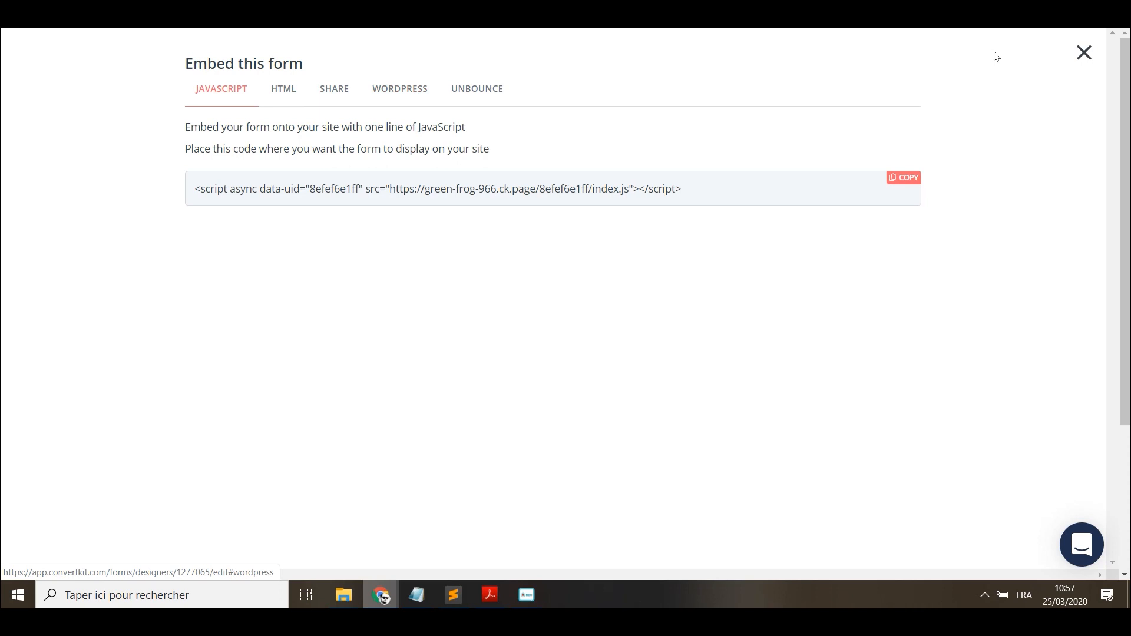
click(1086, 54)
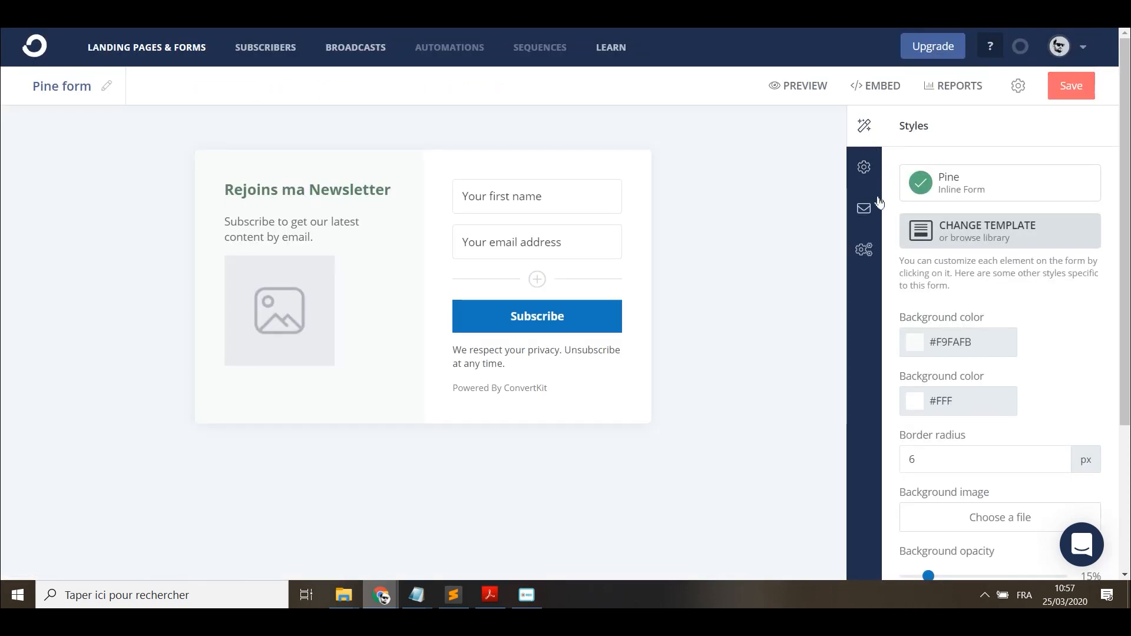
scroll(980, 227, down, 2)
scroll(981, 232, down, 2)
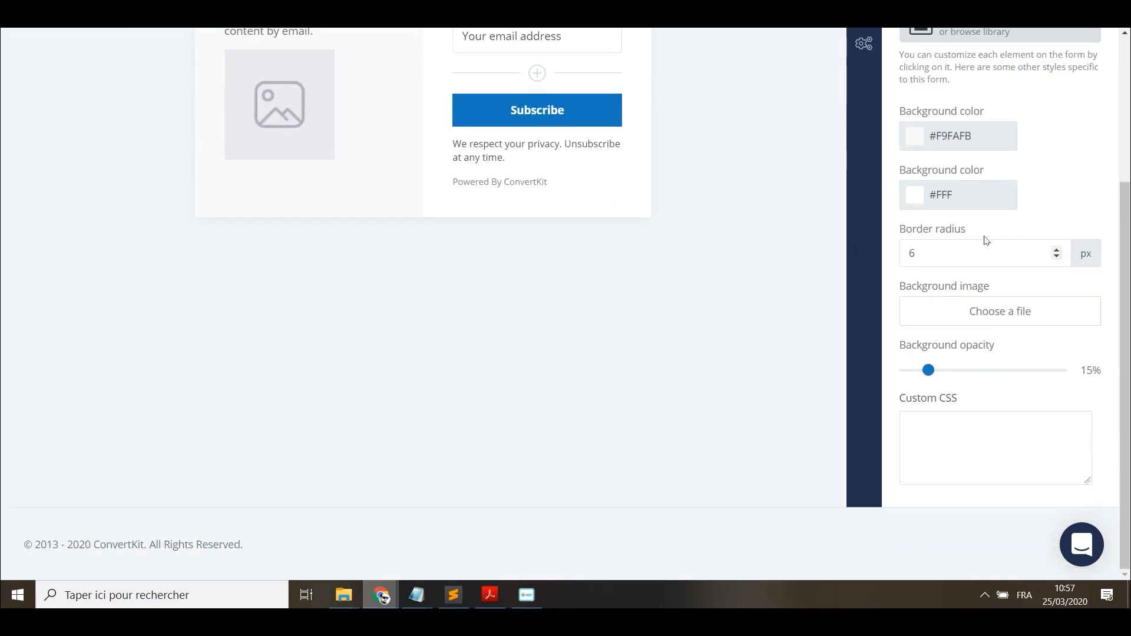
scroll(986, 243, up, 4)
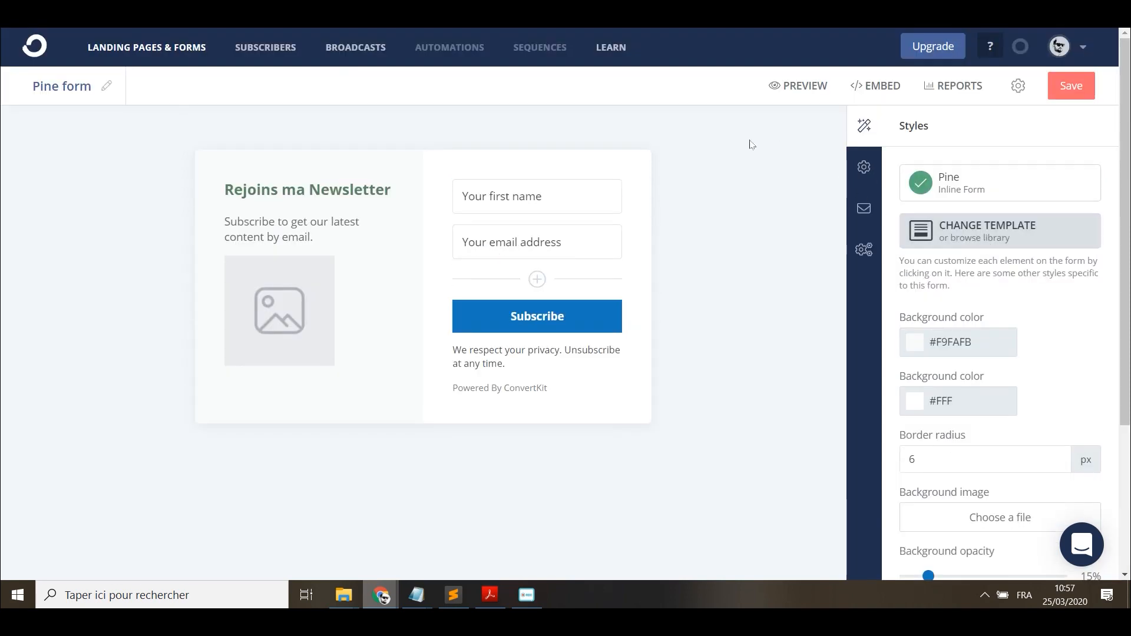